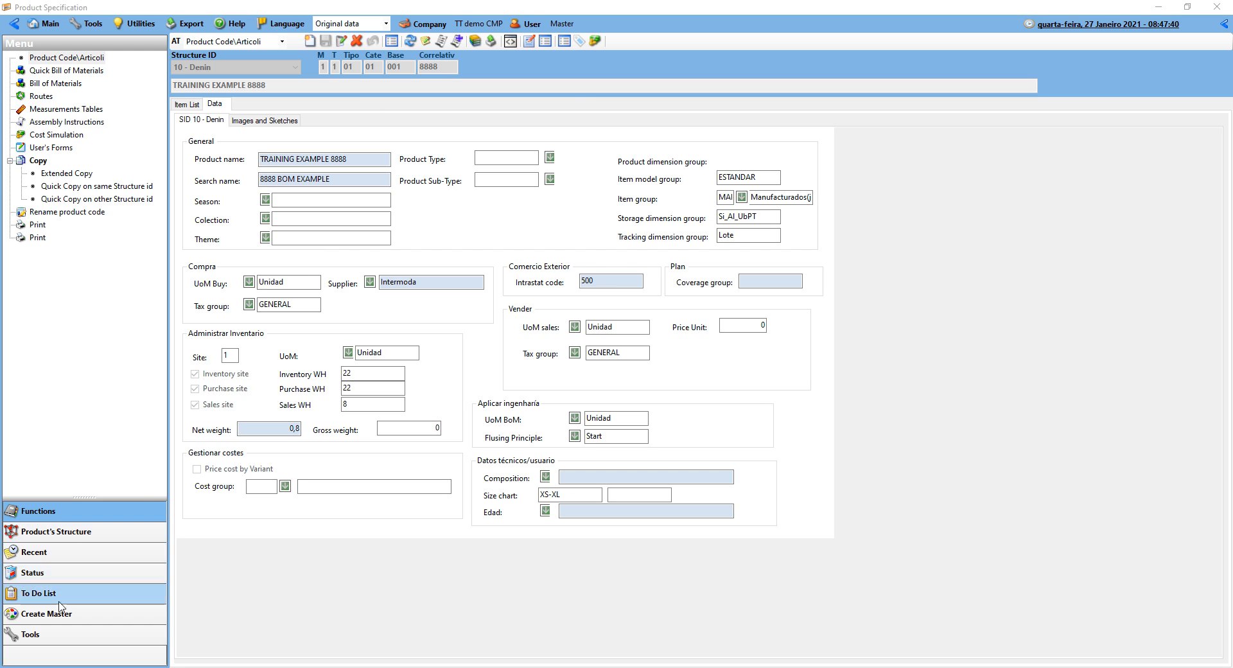
# - Create and save a new bill of materials for the product's colour 02 Blanco
pyautogui.click(27, 617)
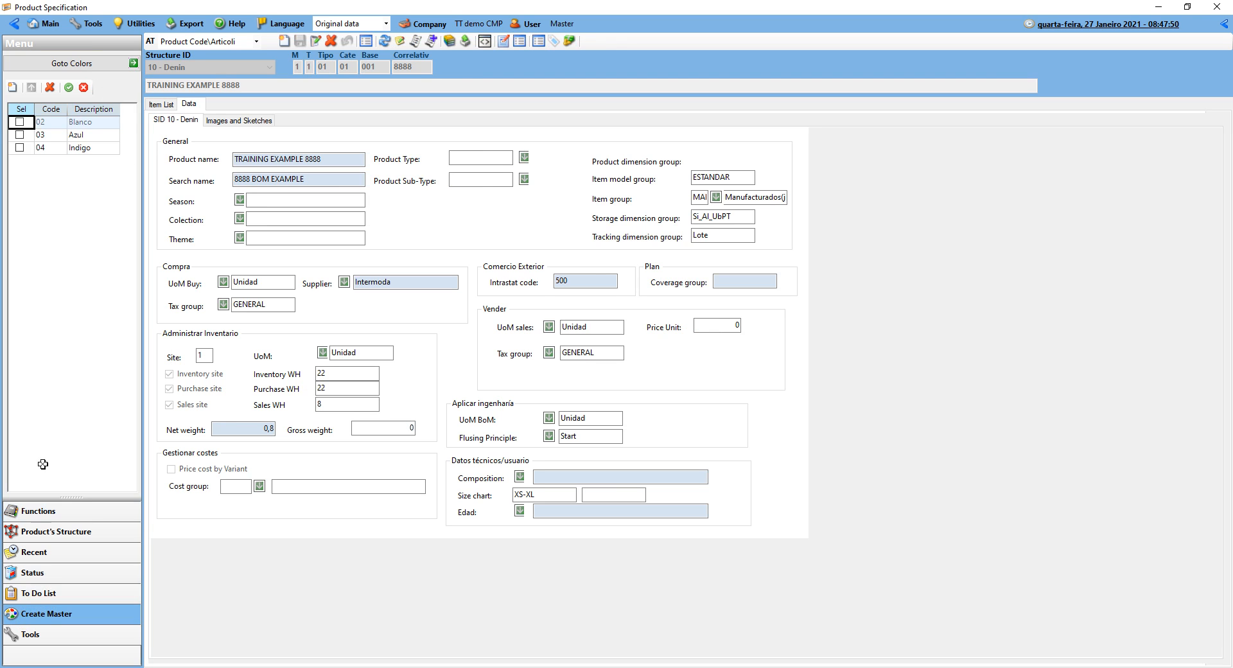
pyautogui.click(36, 514)
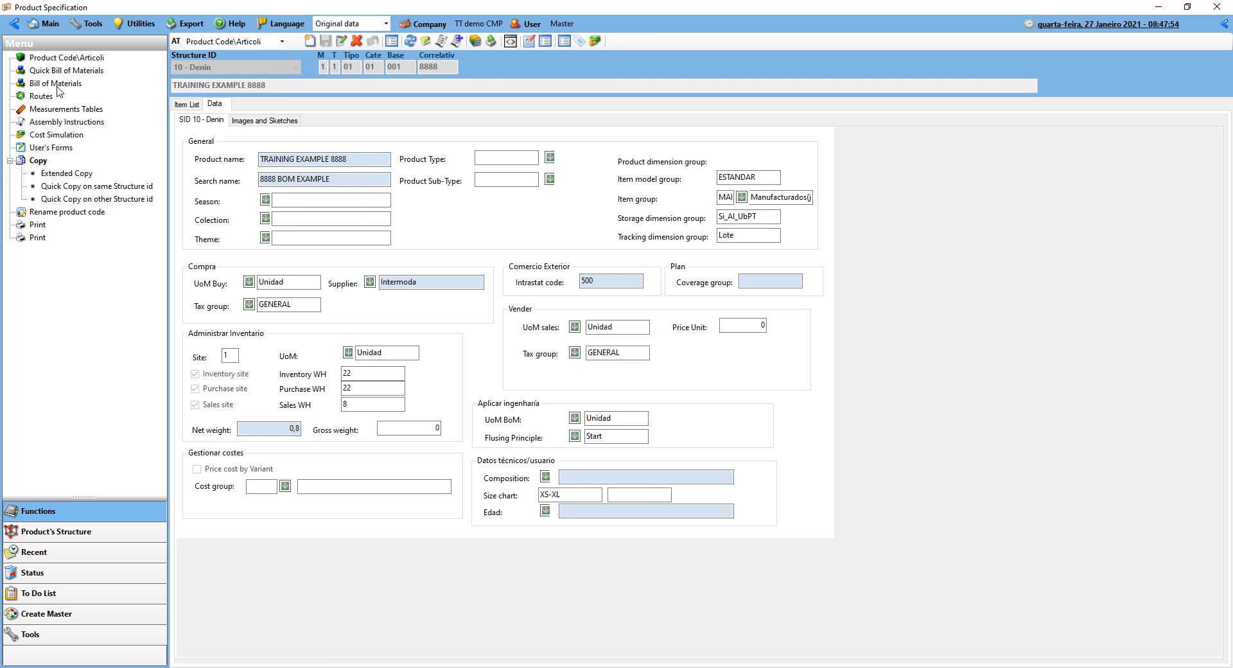
pyautogui.click(54, 85)
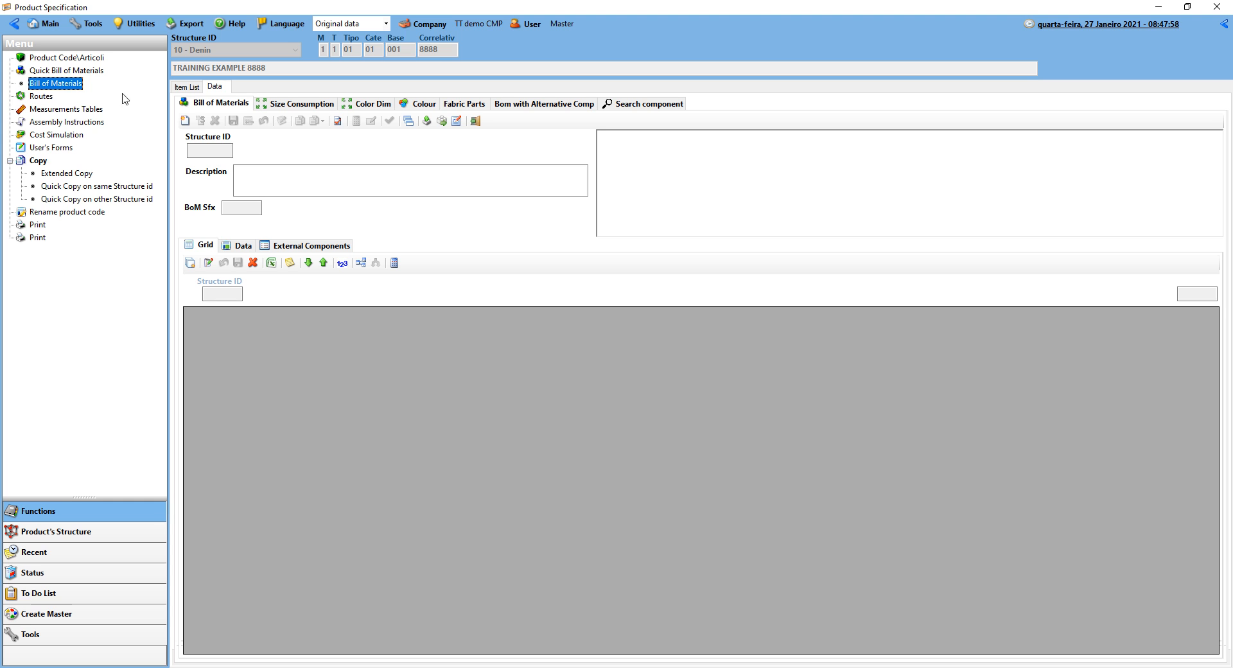
pyautogui.click(186, 122)
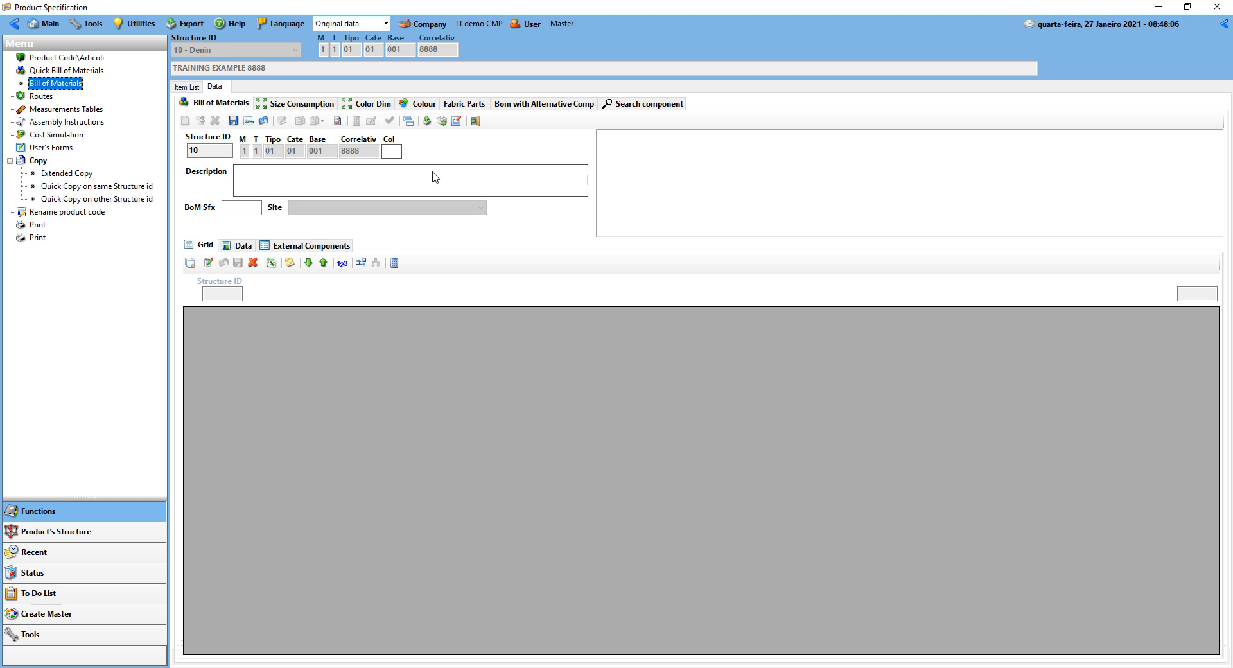
pyautogui.click(391, 151)
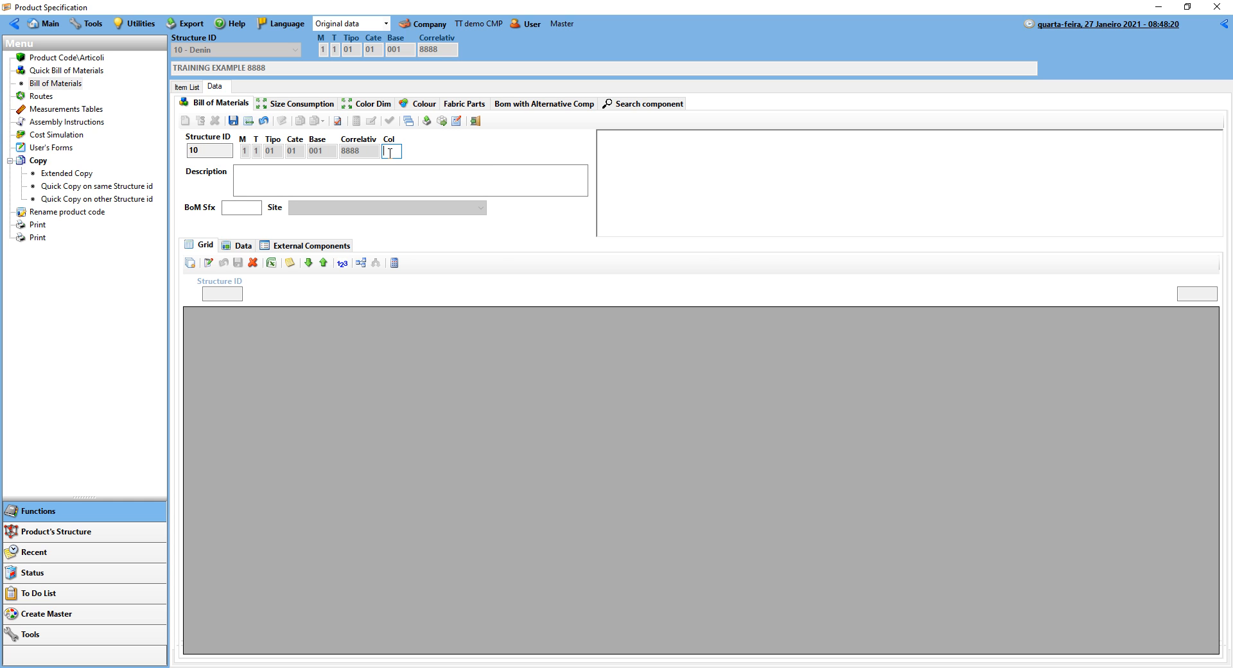
pyautogui.doubleClick(396, 150)
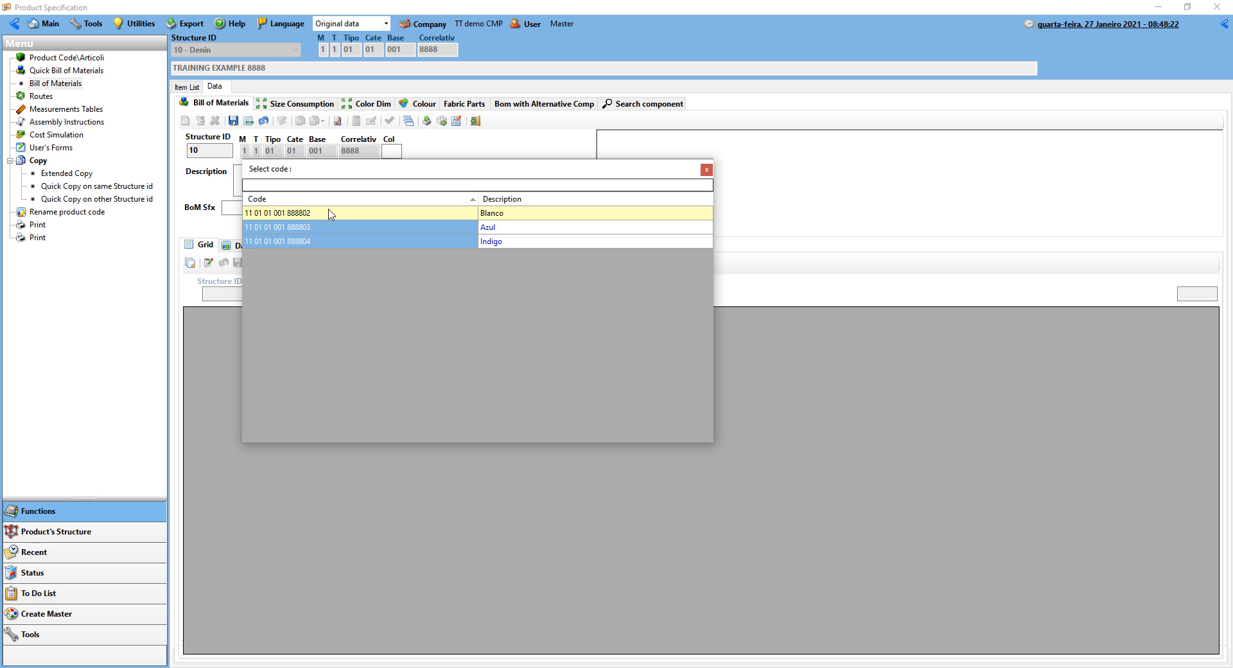
pyautogui.doubleClick(295, 214)
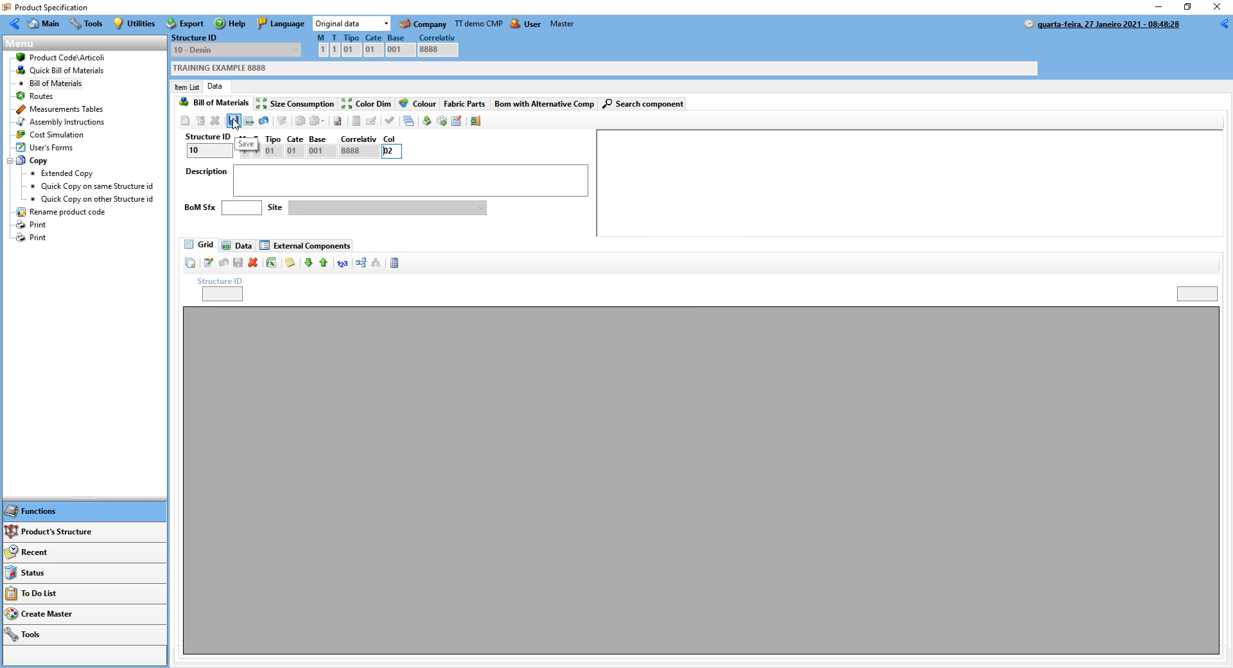
pyautogui.click(233, 121)
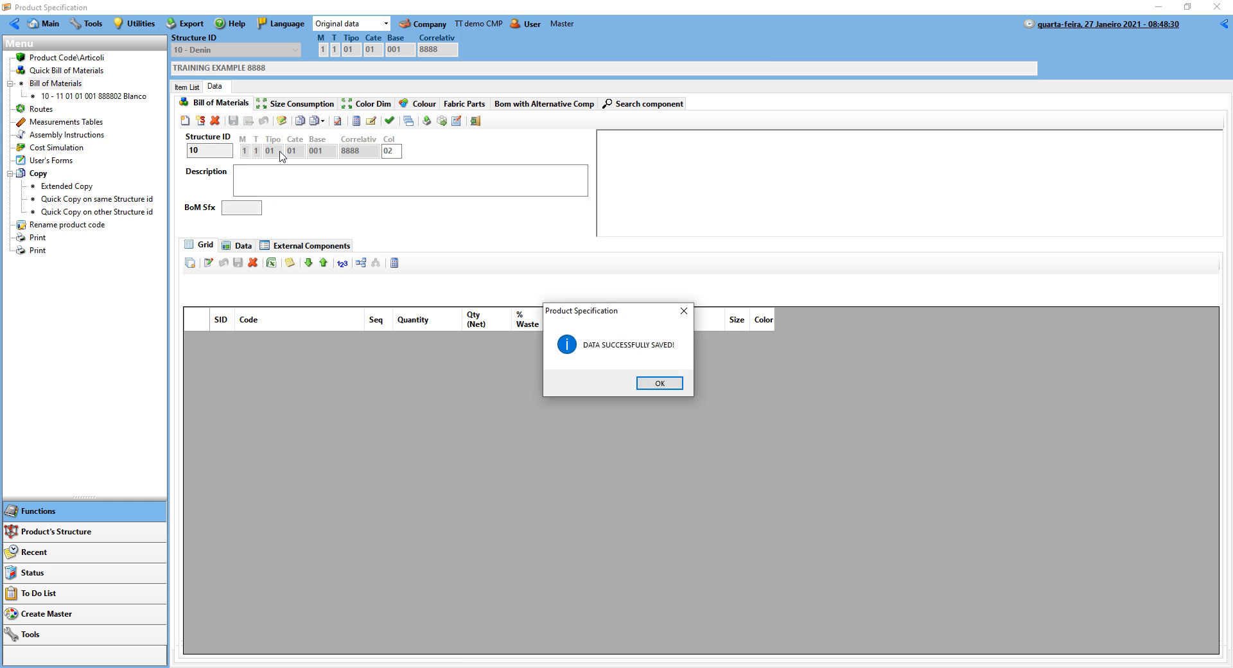
pyautogui.click(660, 384)
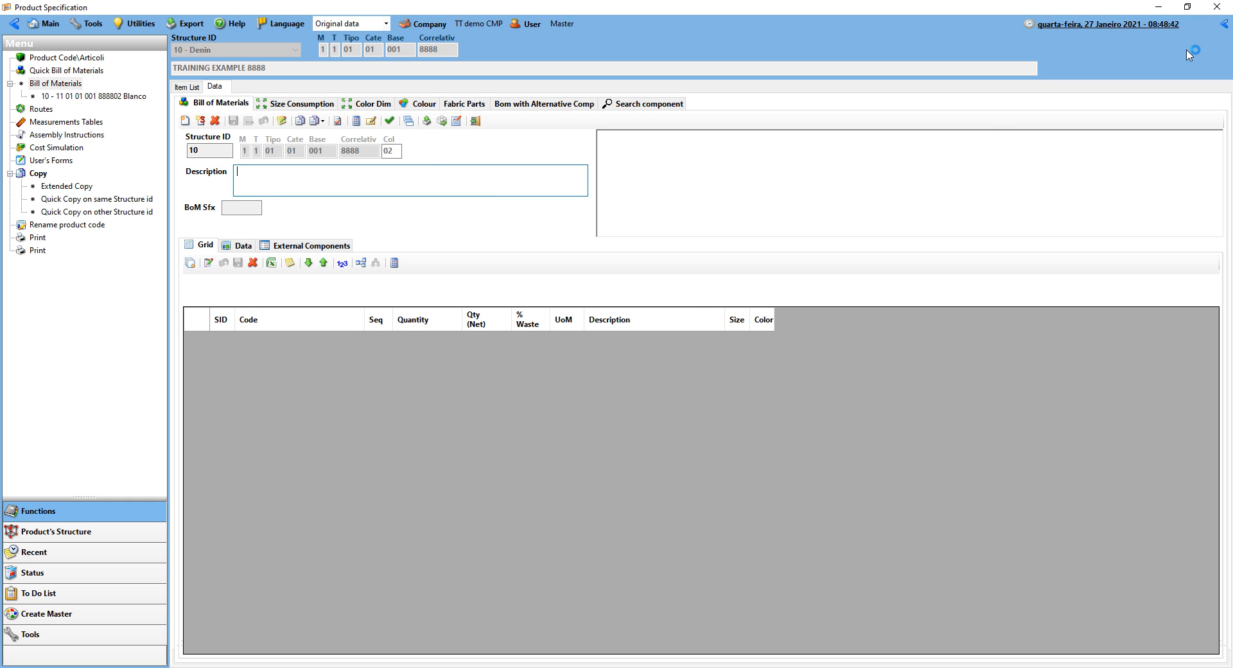
# - List the components of structure 60 - Hilos in the standard item search beside the bill of materials
pyautogui.click(1224, 24)
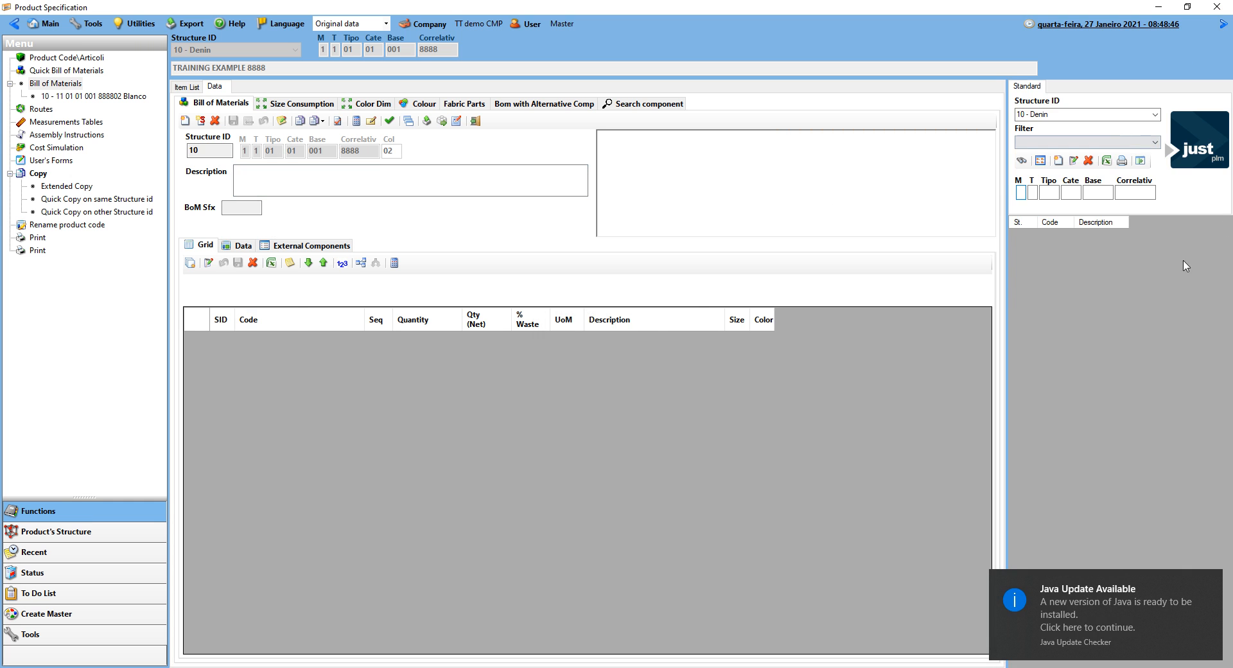
pyautogui.click(1055, 113)
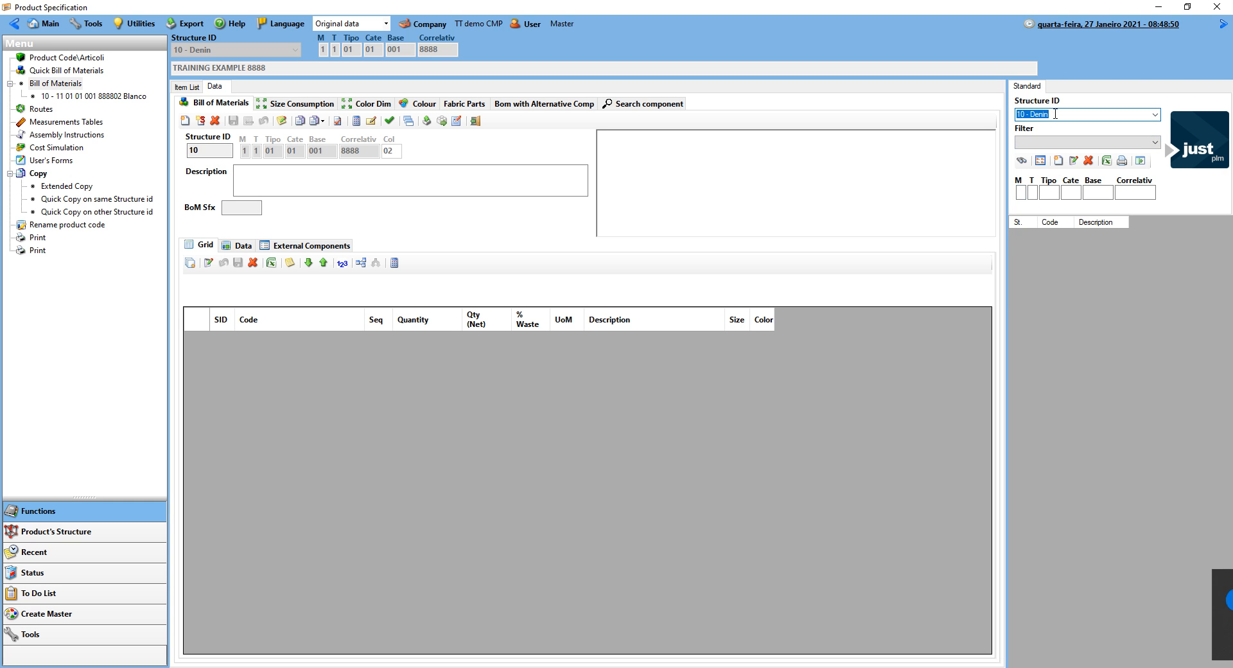
pyautogui.write('60 - Hilos')
pyautogui.press('Tab')
pyautogui.press('Return')
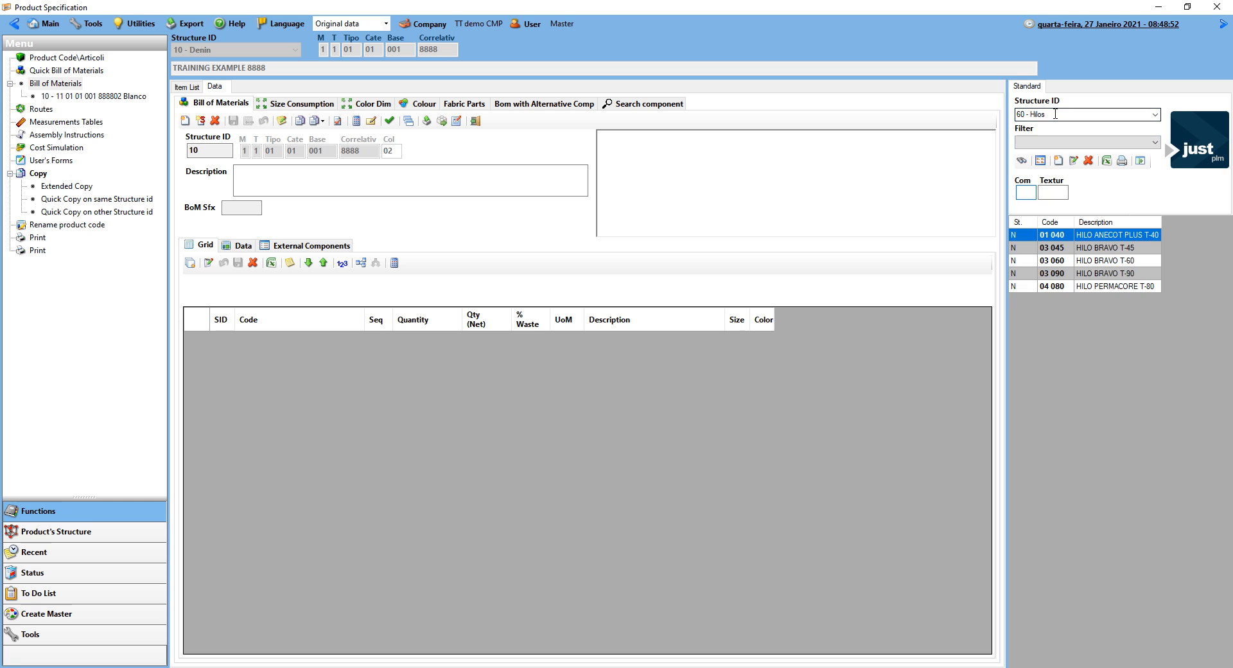
# - Add thread 03 060 HILO BRAVO T-60 to the bill of materials grid, choosing its Color S1010 variant
pyautogui.click(1060, 261)
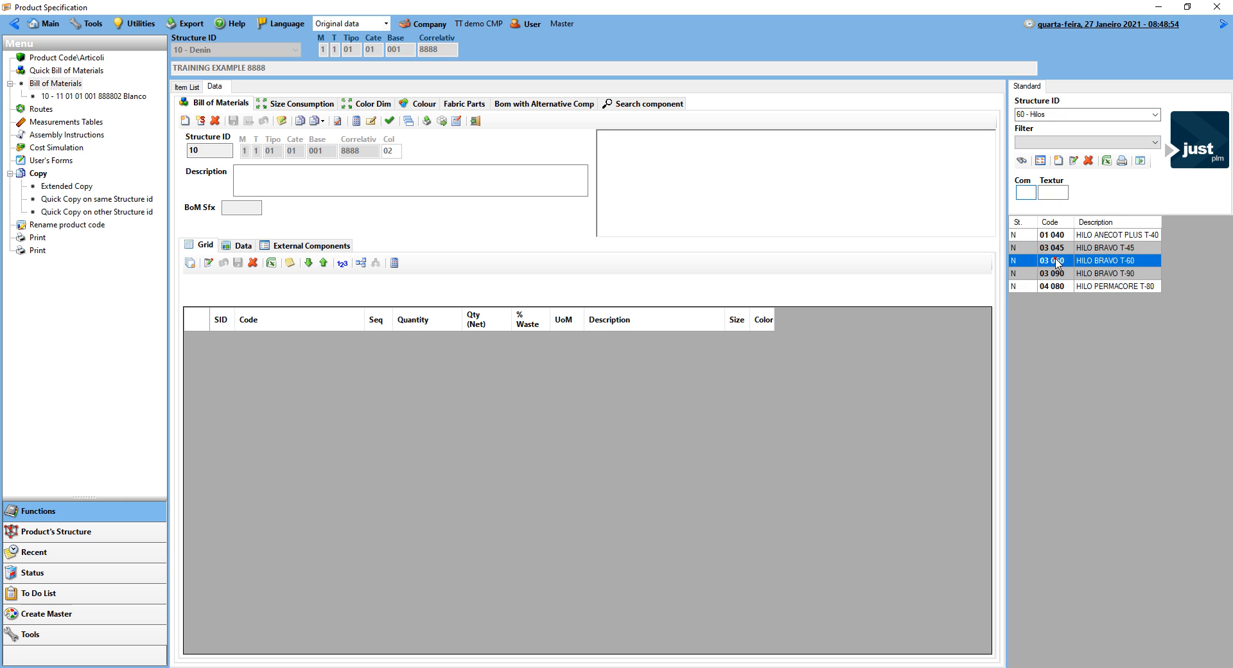
pyautogui.moveTo(1063, 263); pyautogui.dragTo(376, 375)
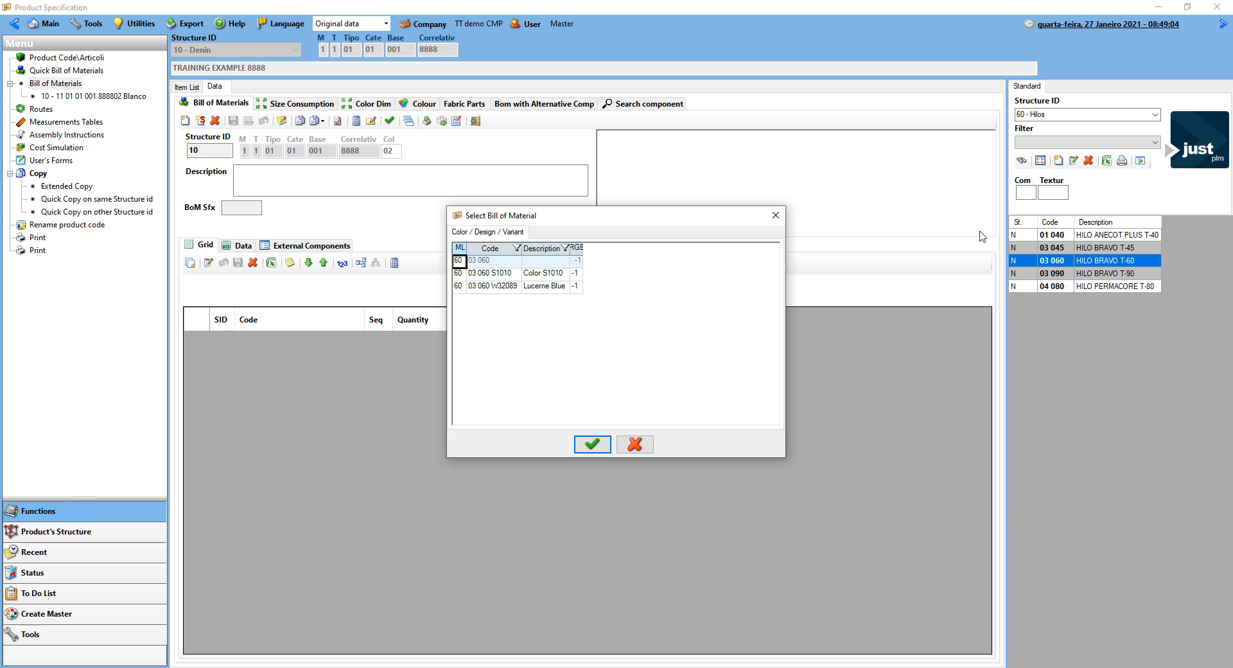
pyautogui.click(502, 270)
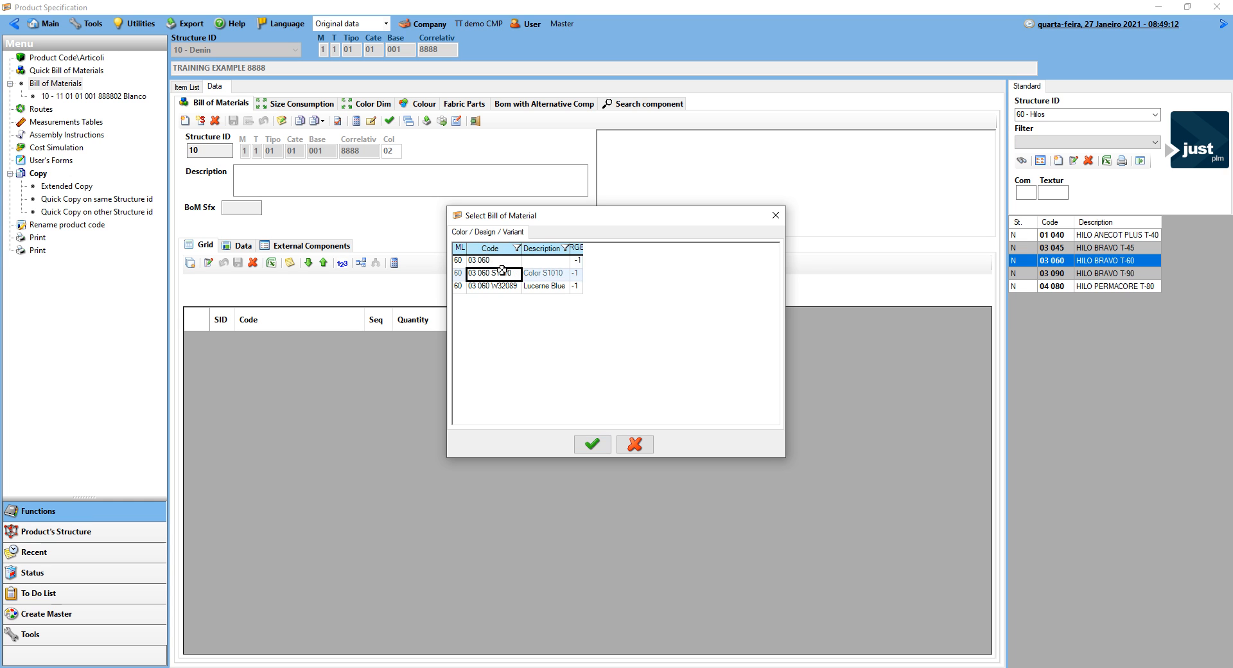
pyautogui.click(504, 287)
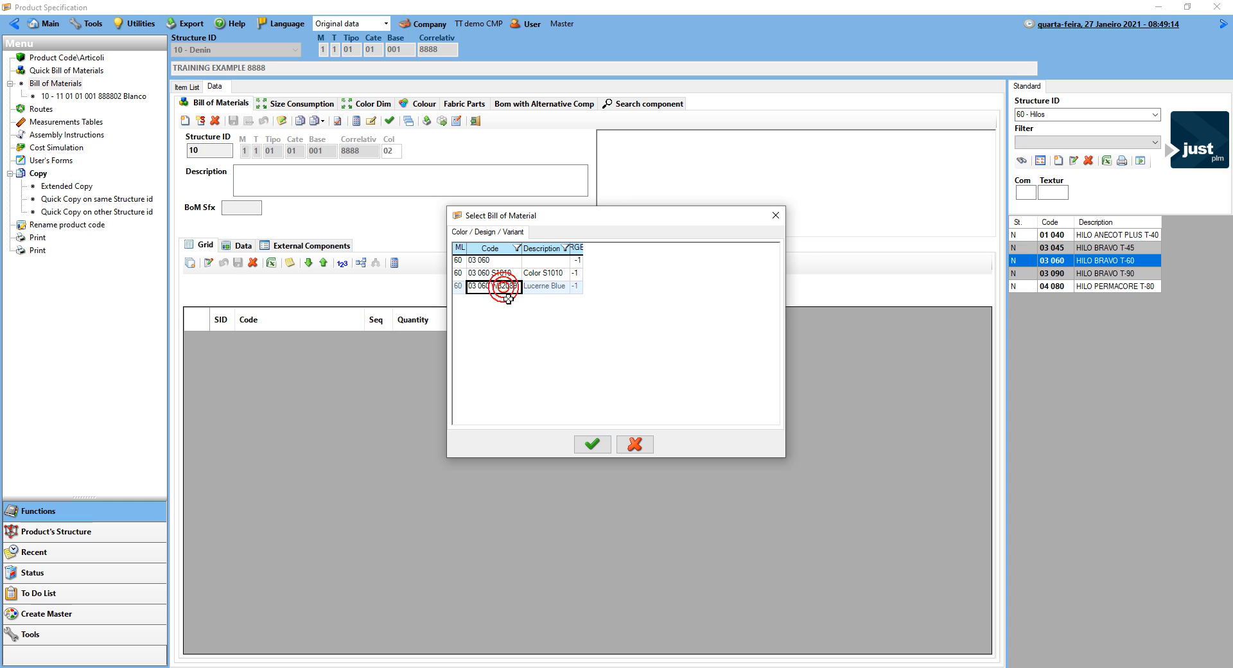
pyautogui.click(505, 275)
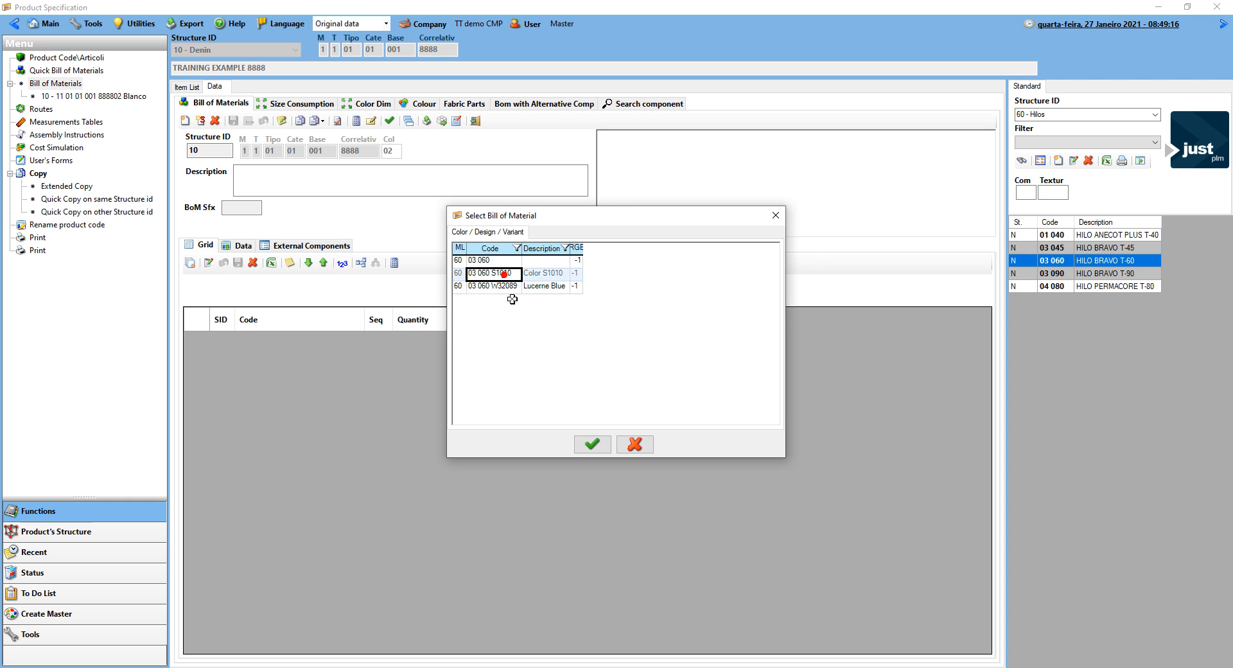
pyautogui.doubleClick(493, 274)
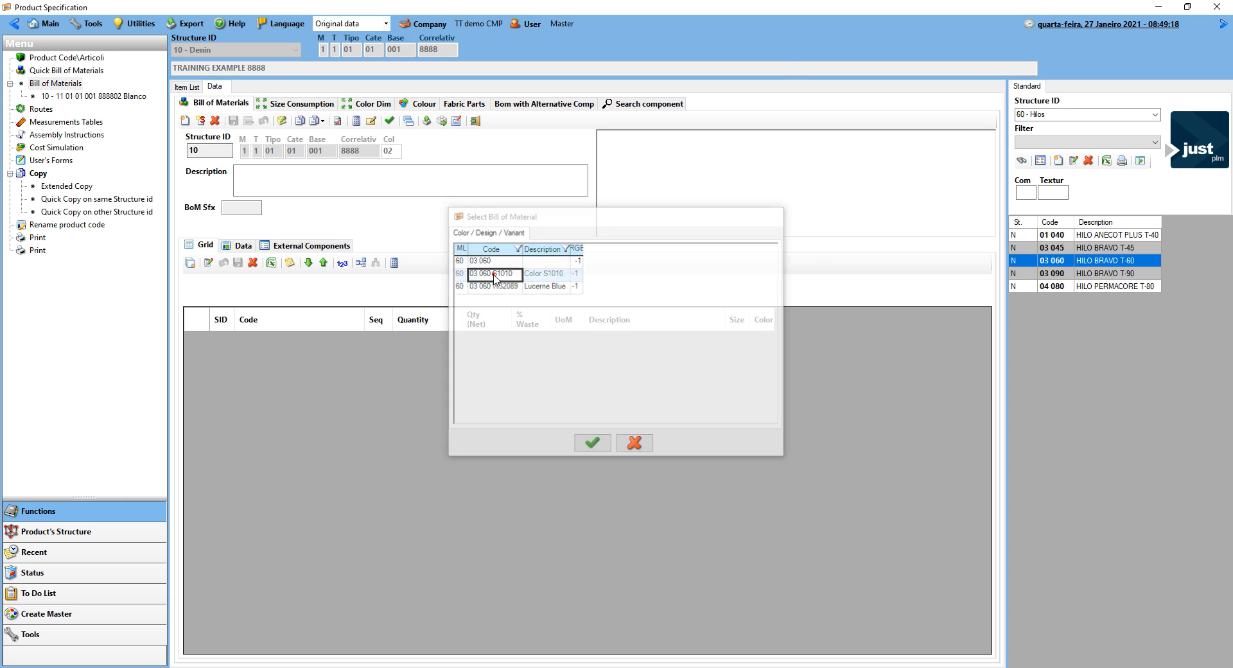
# - Try to set the net quantity of the HILO BRAVO T-60 line to 1.5
pyautogui.click(482, 341)
pyautogui.write('1.5')
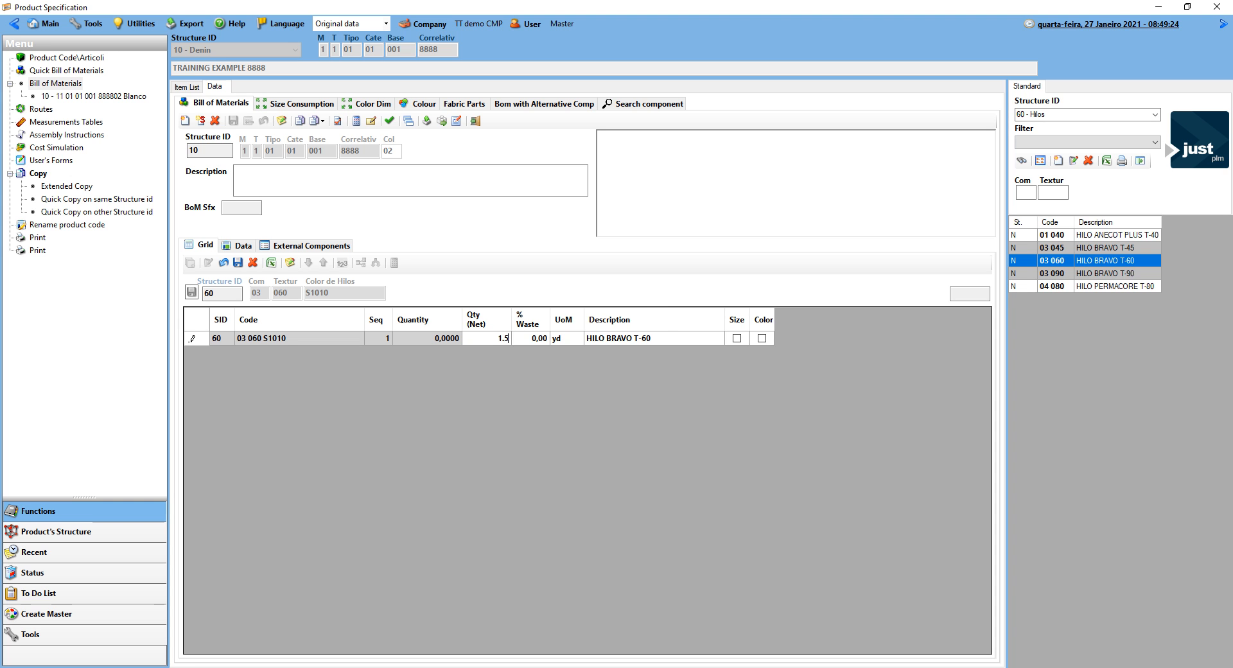
pyautogui.press('Return')
pyautogui.click(597, 371)
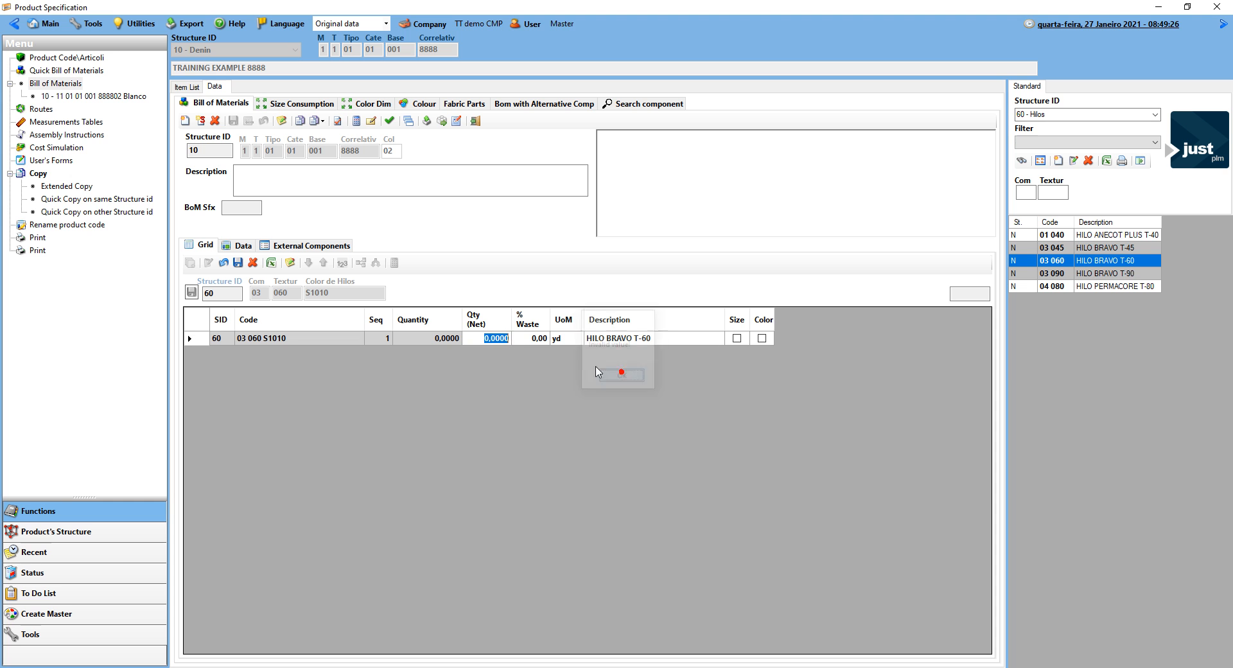
# - Set the net quantity of the HILO BRAVO T-60 line to 1,2 and save the line
pyautogui.write('1,2')
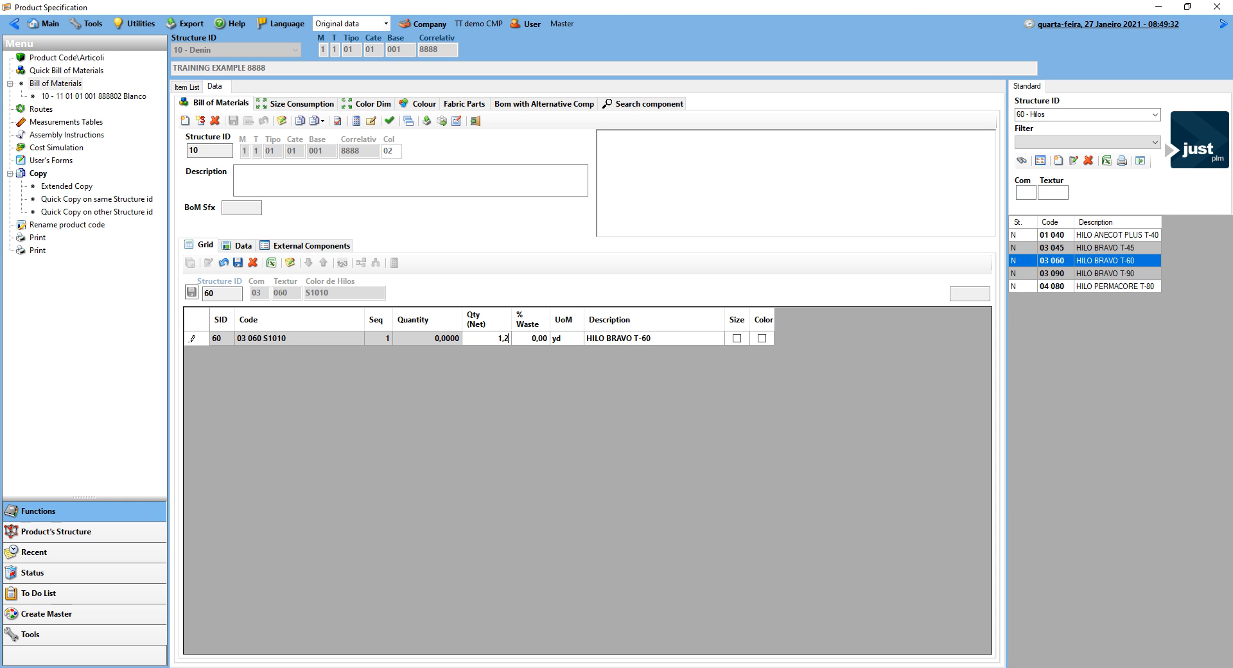
pyautogui.press('Return')
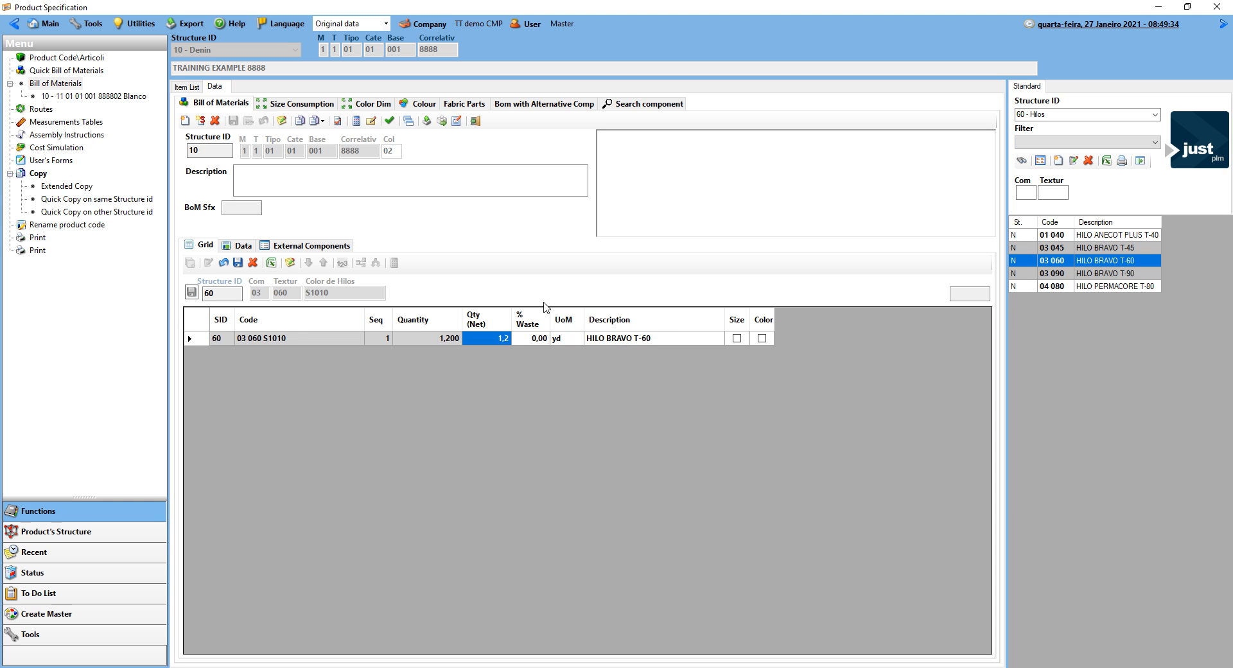
pyautogui.click(238, 263)
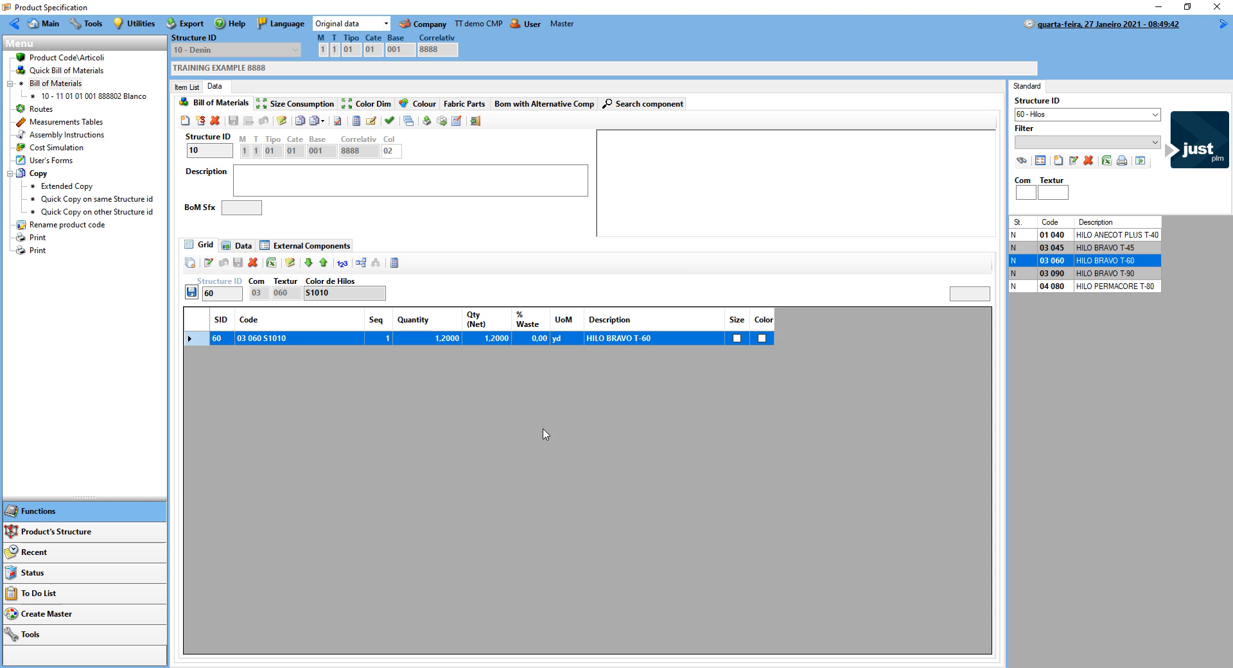
# - Hide the standard item search and use Search component to list the items of structure 60 - Hilos
pyautogui.click(1222, 26)
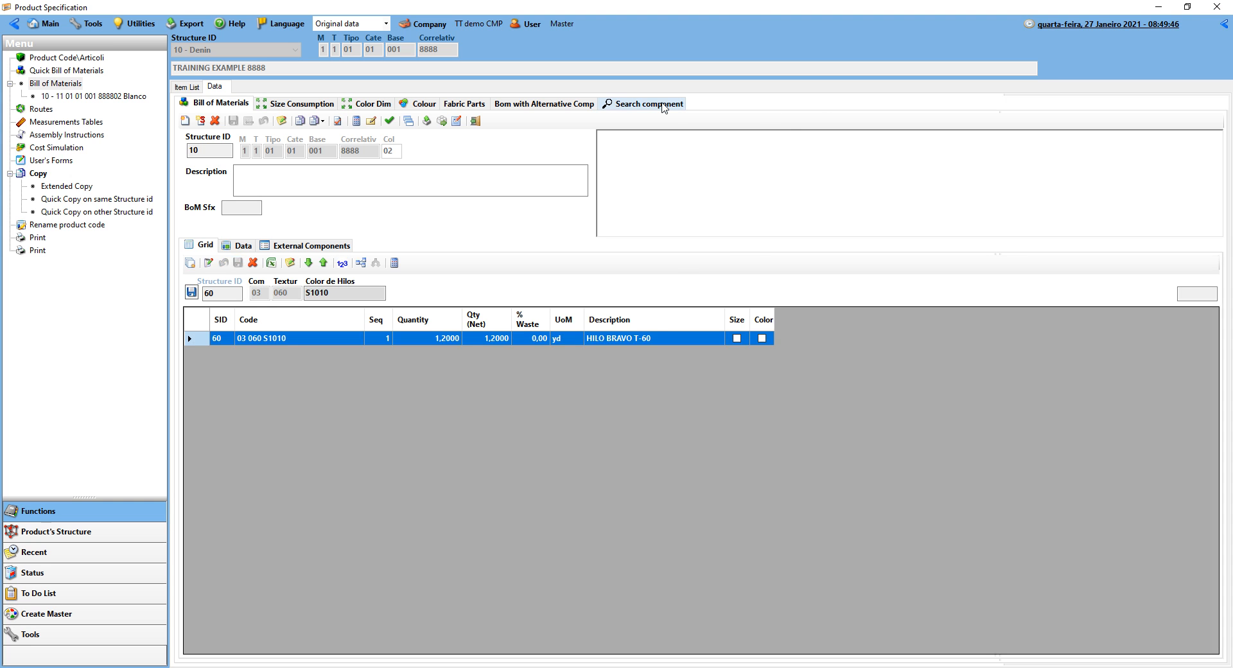
pyautogui.click(664, 107)
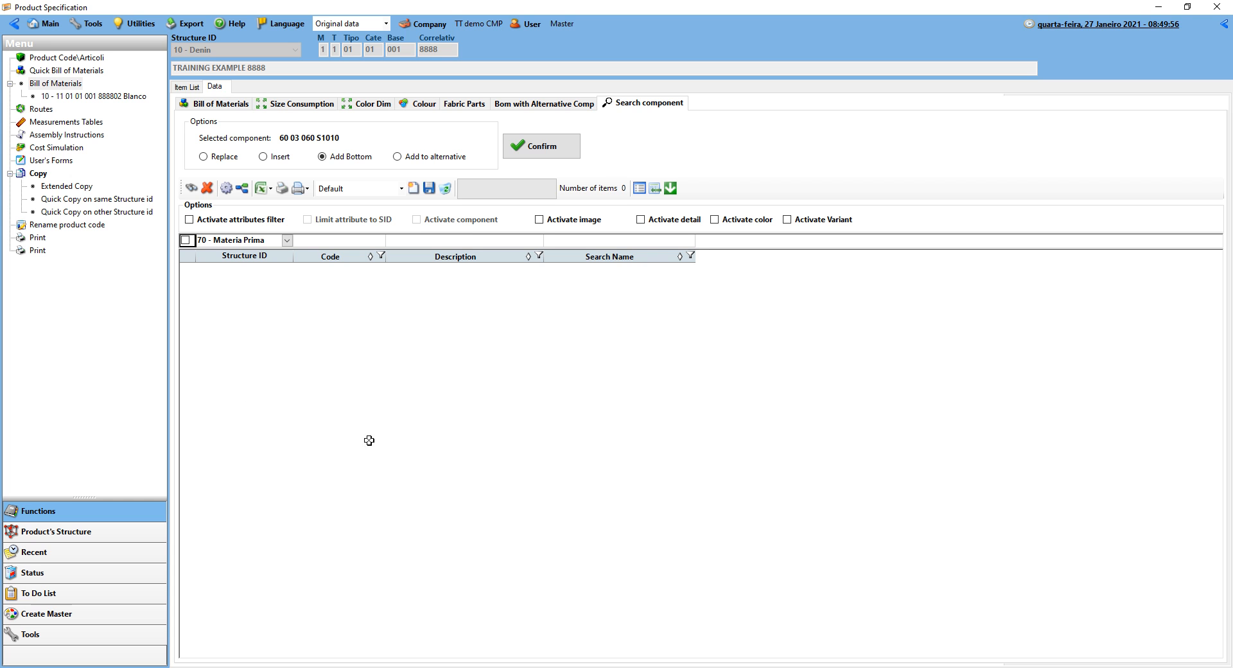
pyautogui.click(286, 240)
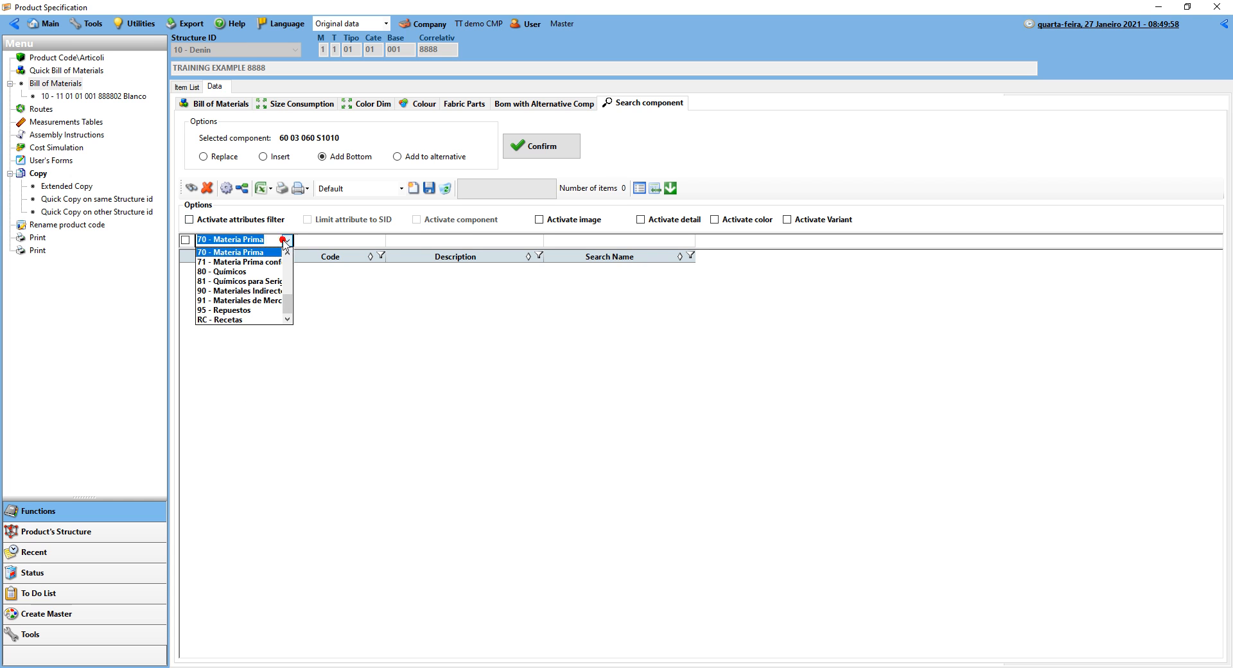
pyautogui.scroll(3, 237, 306)
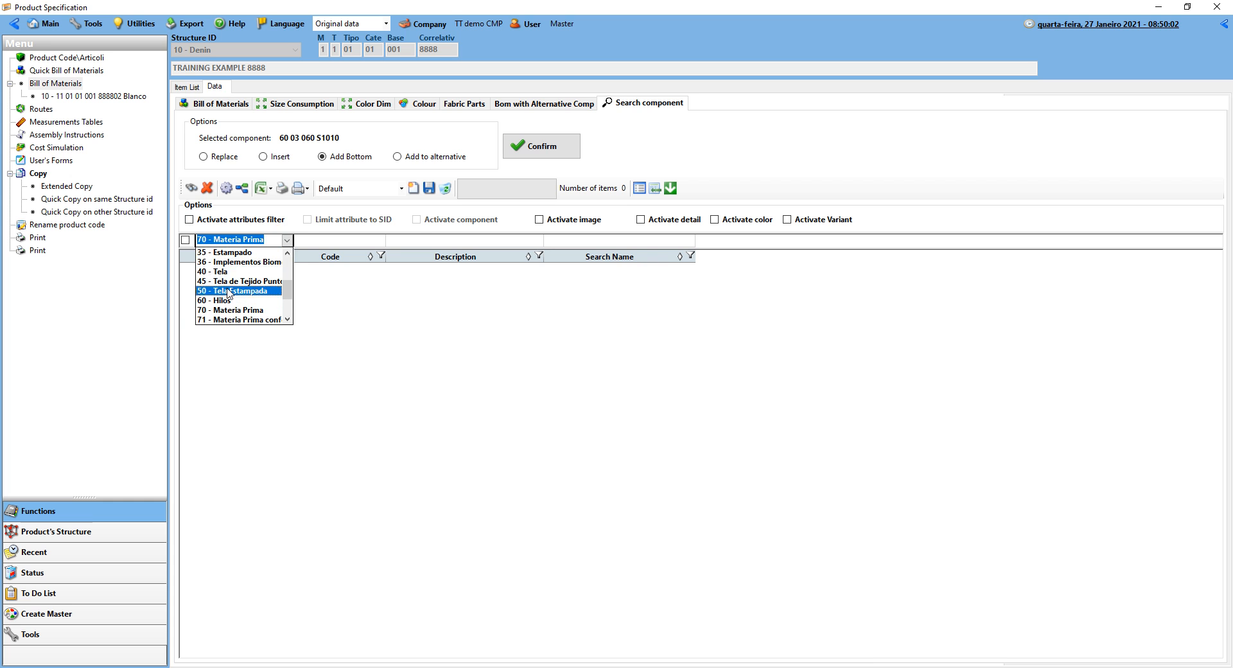
pyautogui.click(231, 300)
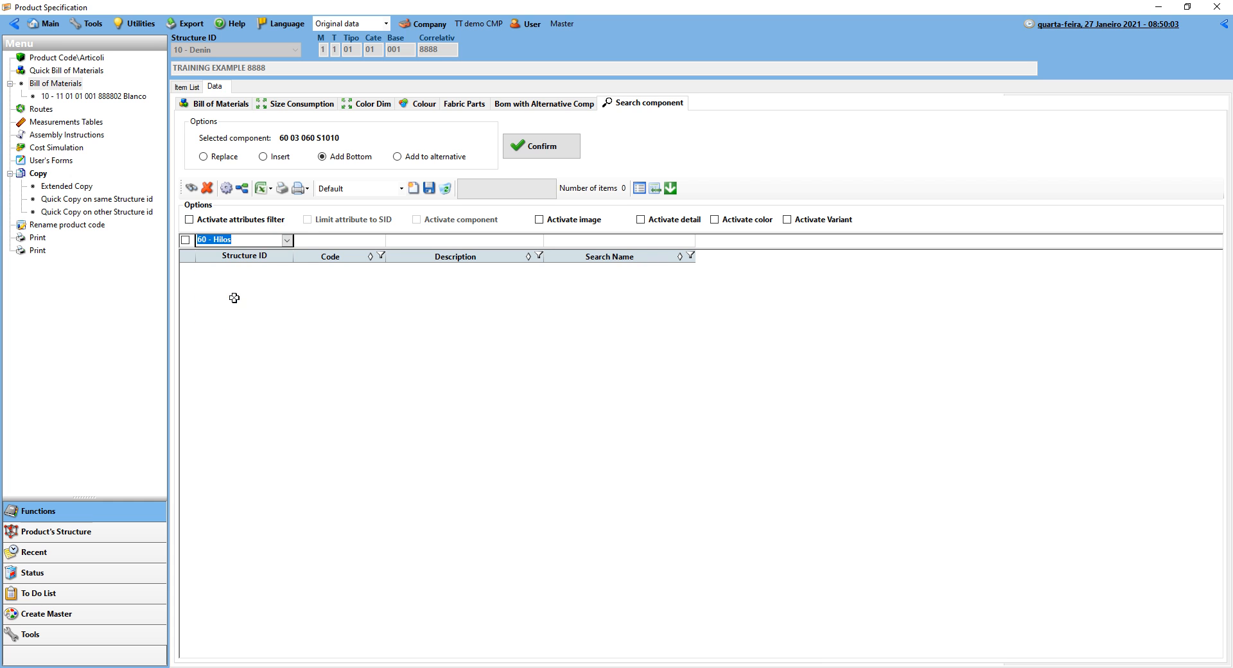
pyautogui.click(193, 189)
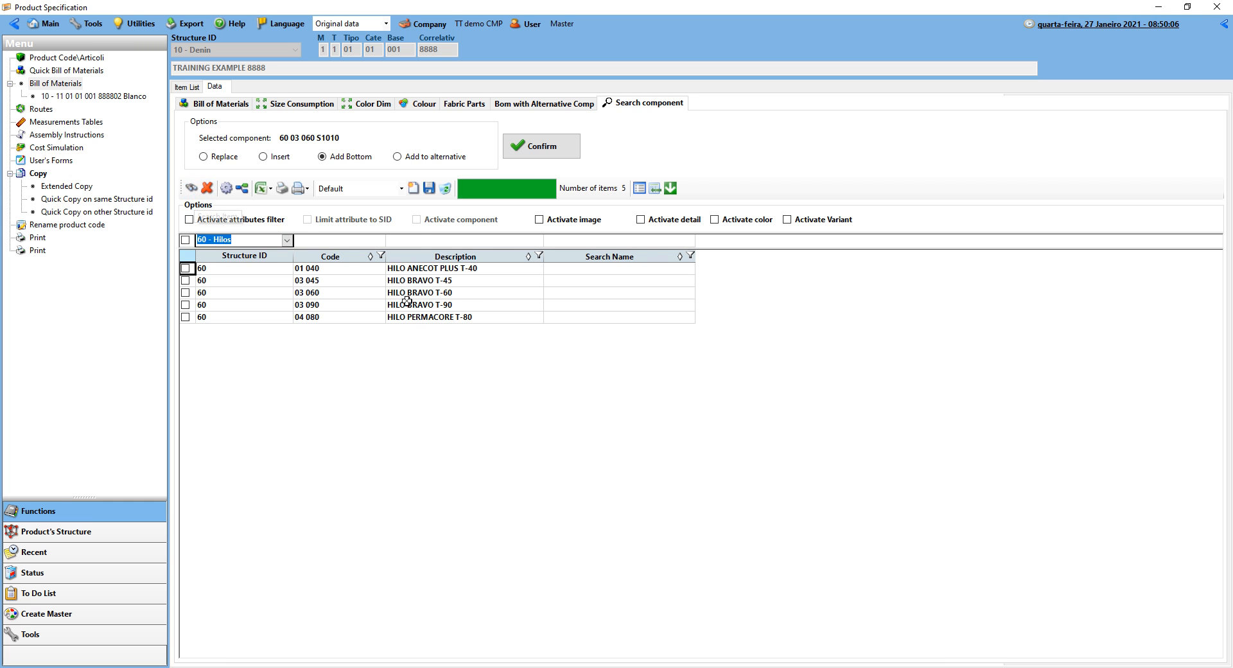
# - Mark thread 03 090 HILO BRAVO T-90 in the component results
pyautogui.click(458, 305)
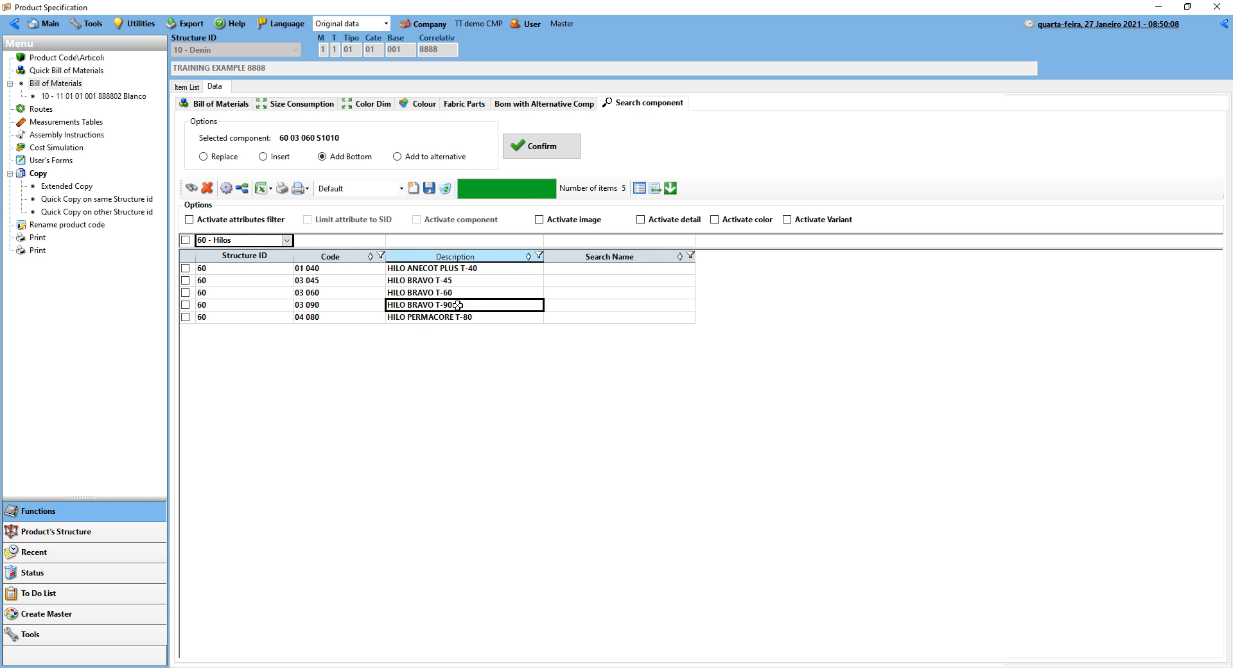
pyautogui.click(260, 305)
pyautogui.click(227, 292)
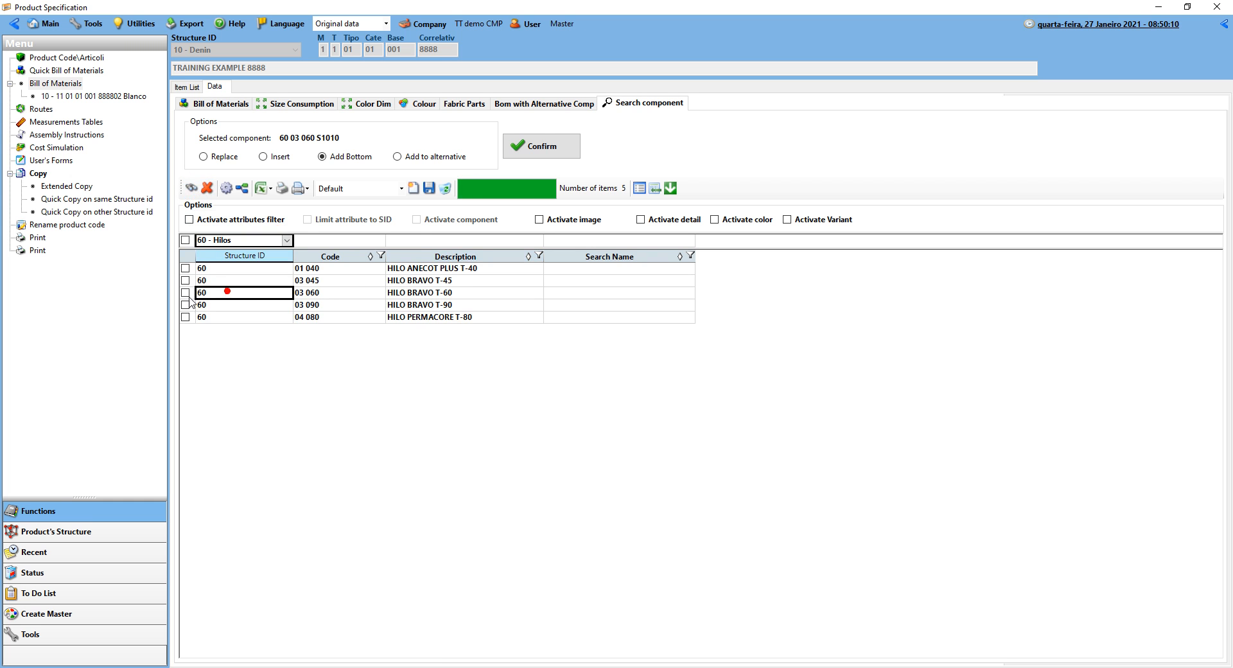
pyautogui.click(185, 304)
pyautogui.click(301, 304)
pyautogui.click(434, 305)
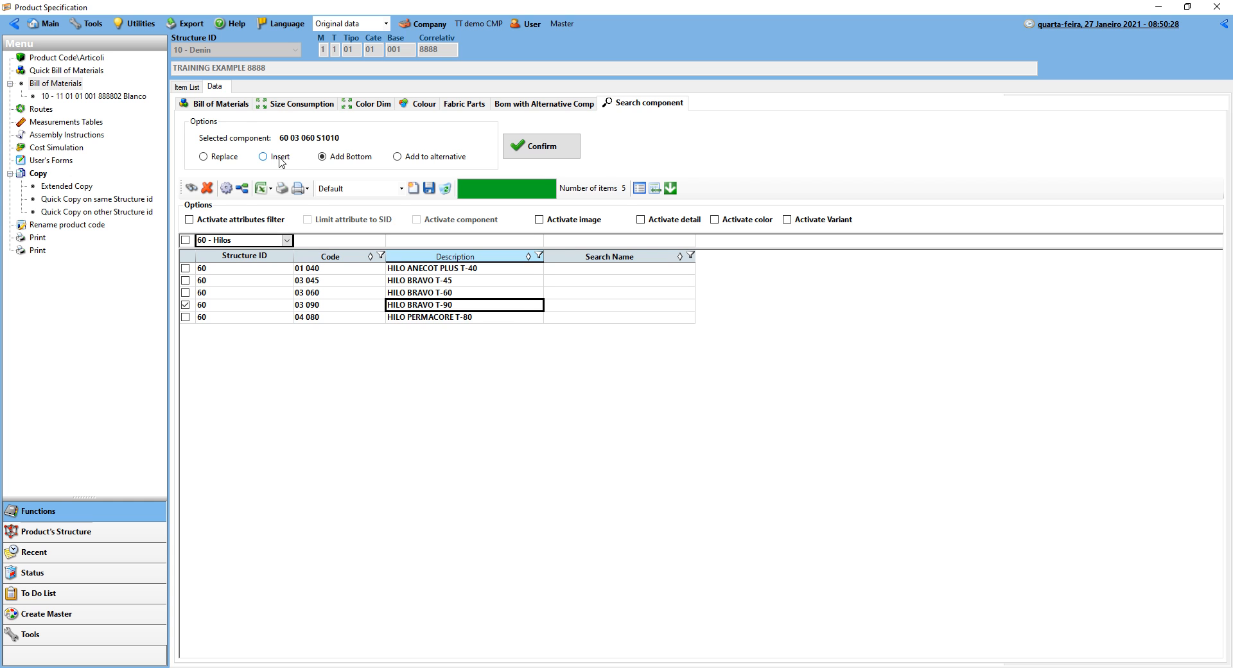
# - Add thread 03 090 HILO BRAVO T-90 in colour Navy 2025 at the bottom of the bill of materials
pyautogui.click(219, 103)
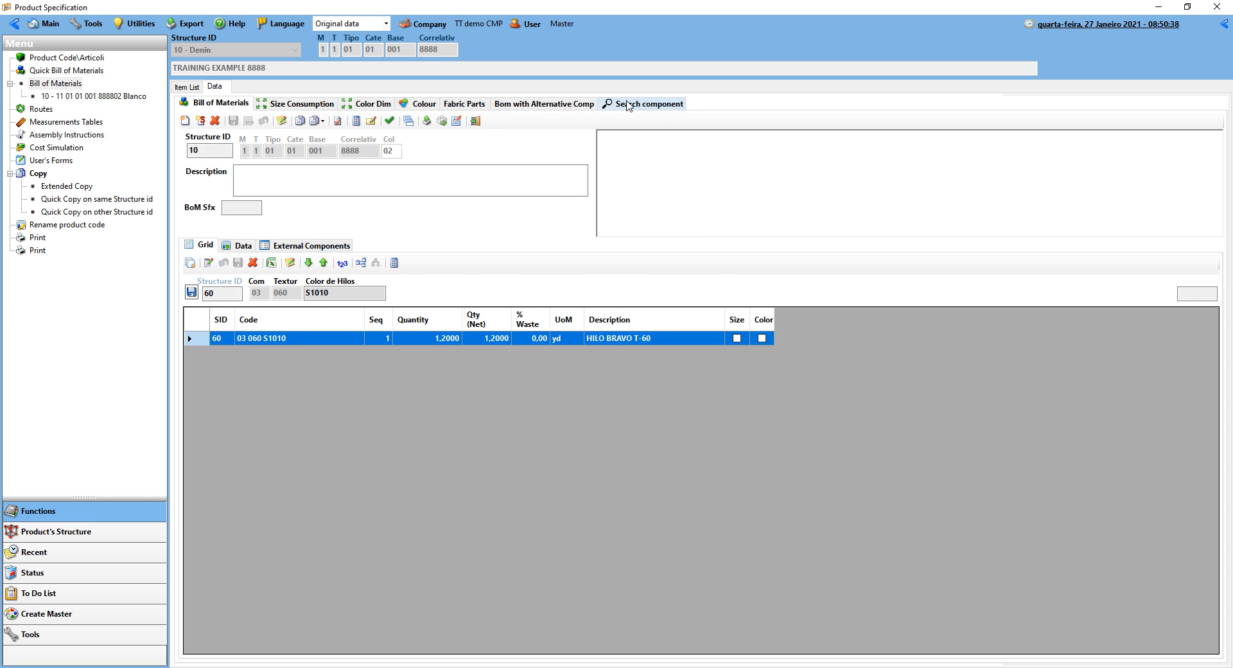
pyautogui.click(627, 103)
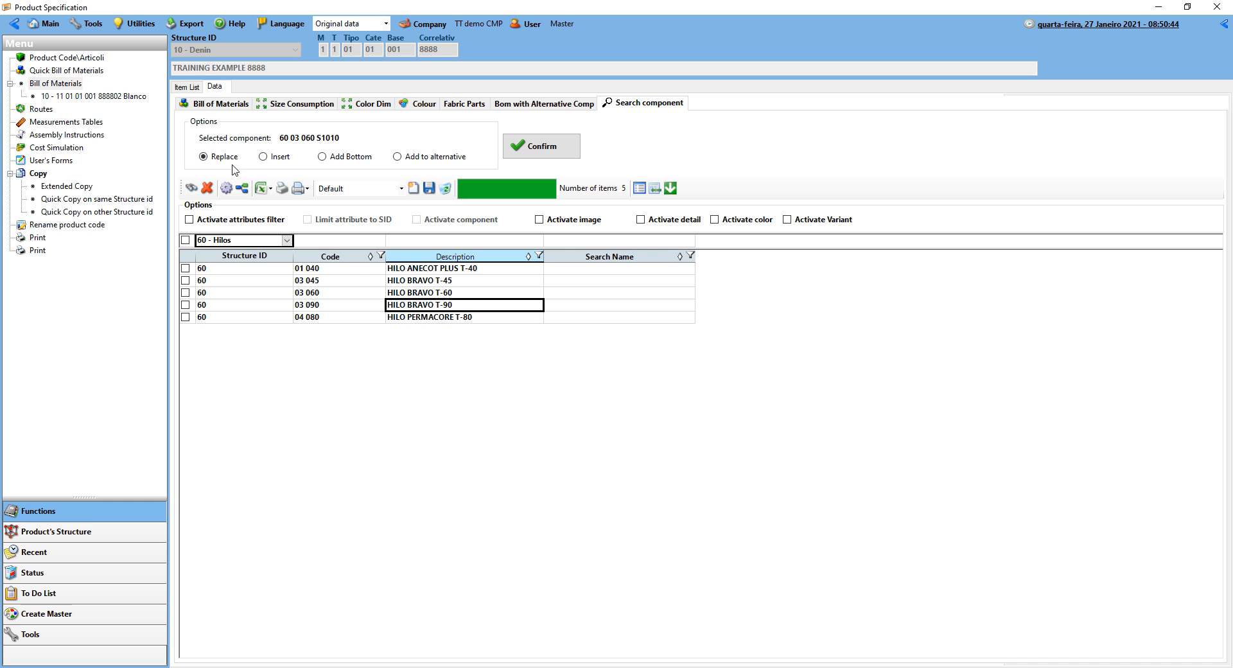
pyautogui.click(289, 308)
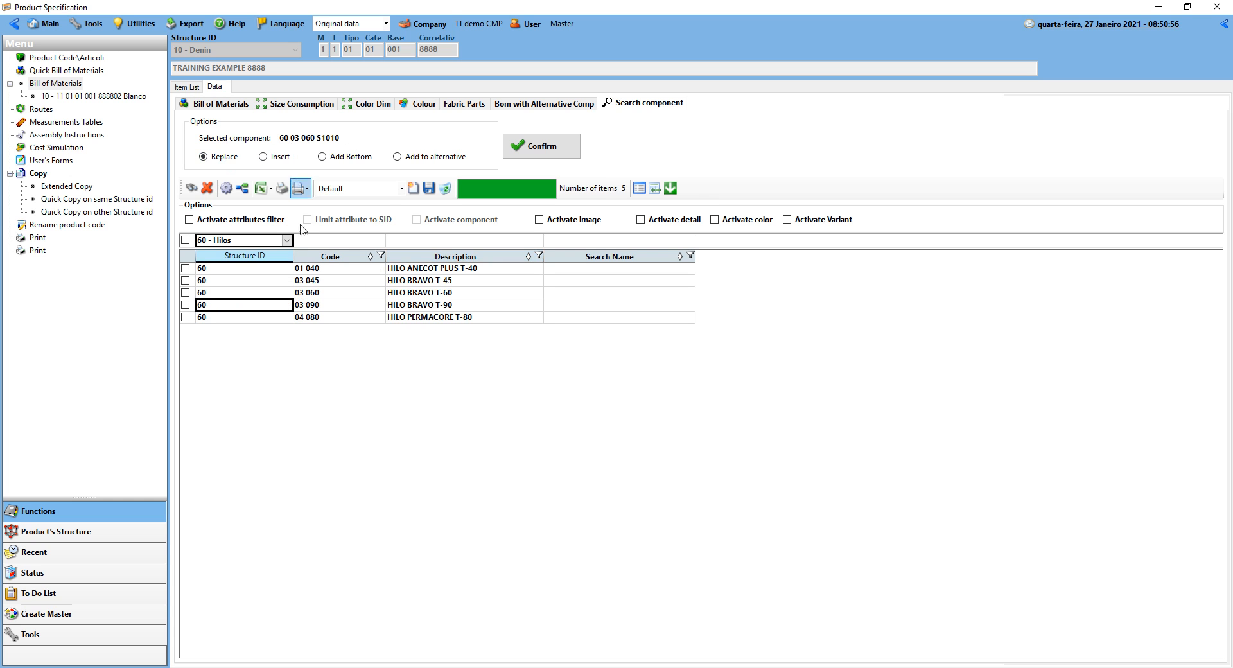
pyautogui.click(314, 307)
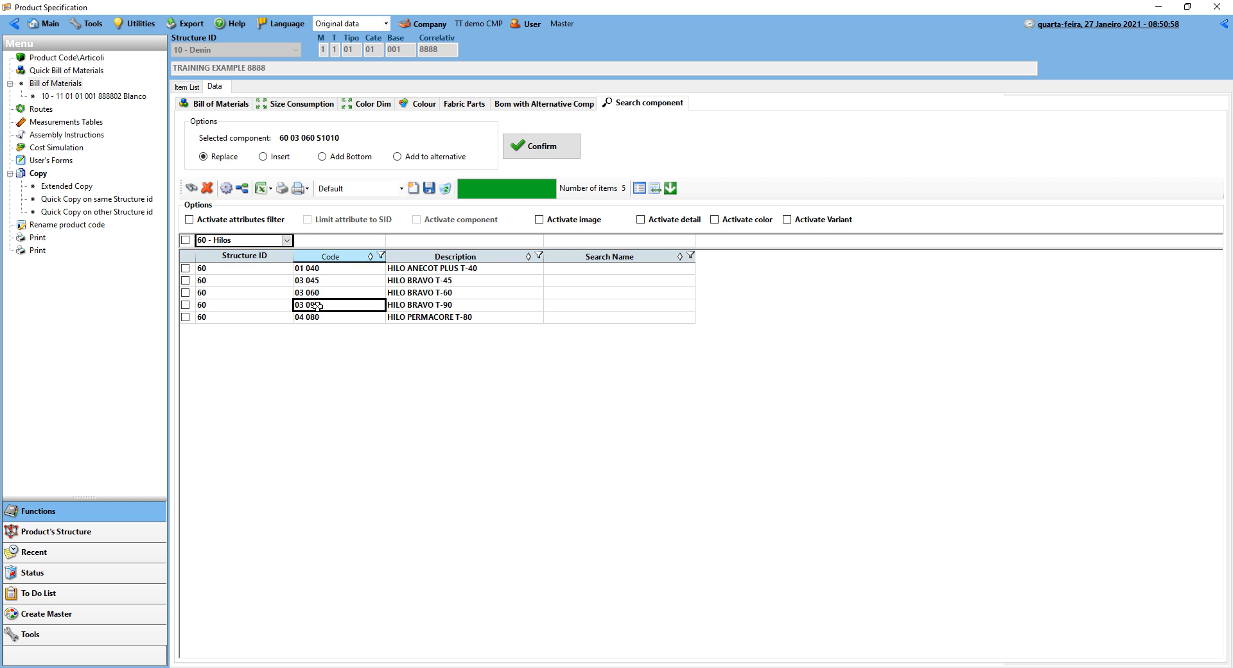
pyautogui.click(347, 160)
pyautogui.click(554, 148)
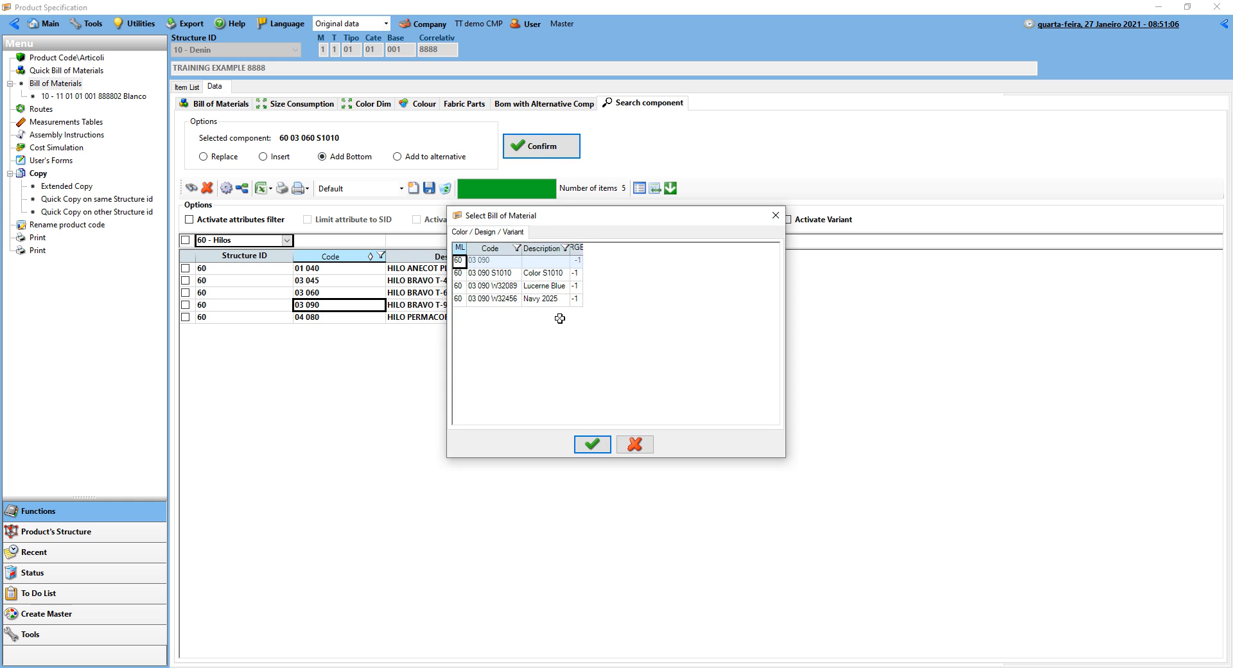
pyautogui.click(494, 286)
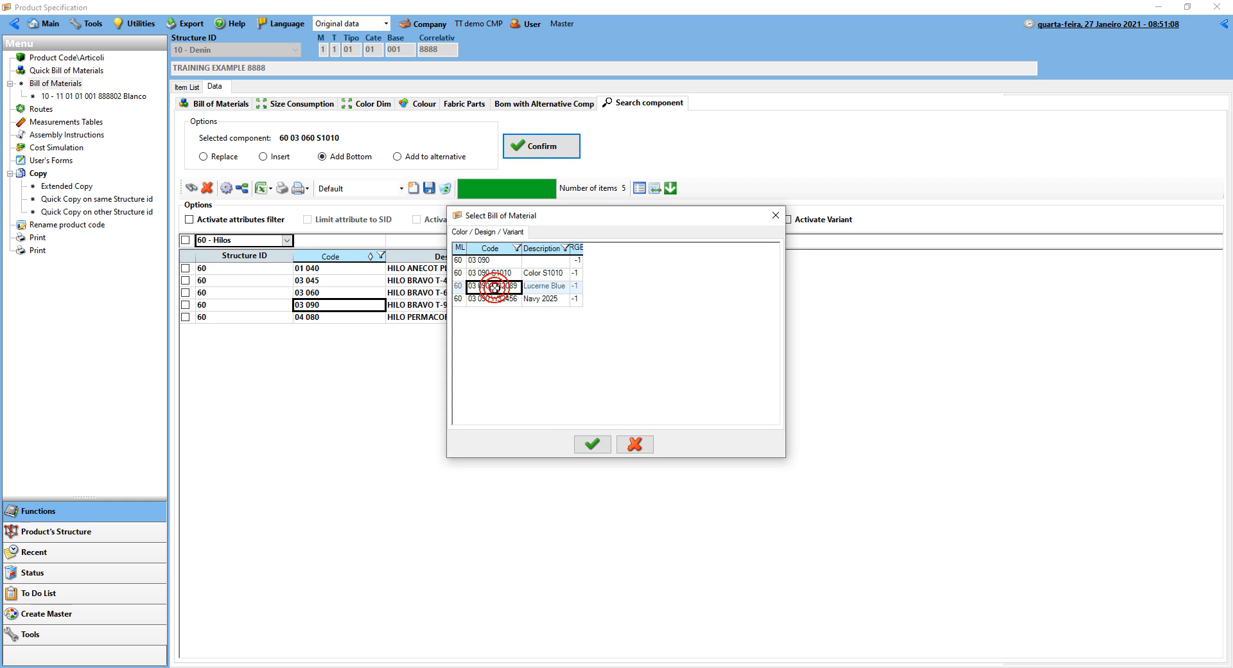
pyautogui.click(499, 262)
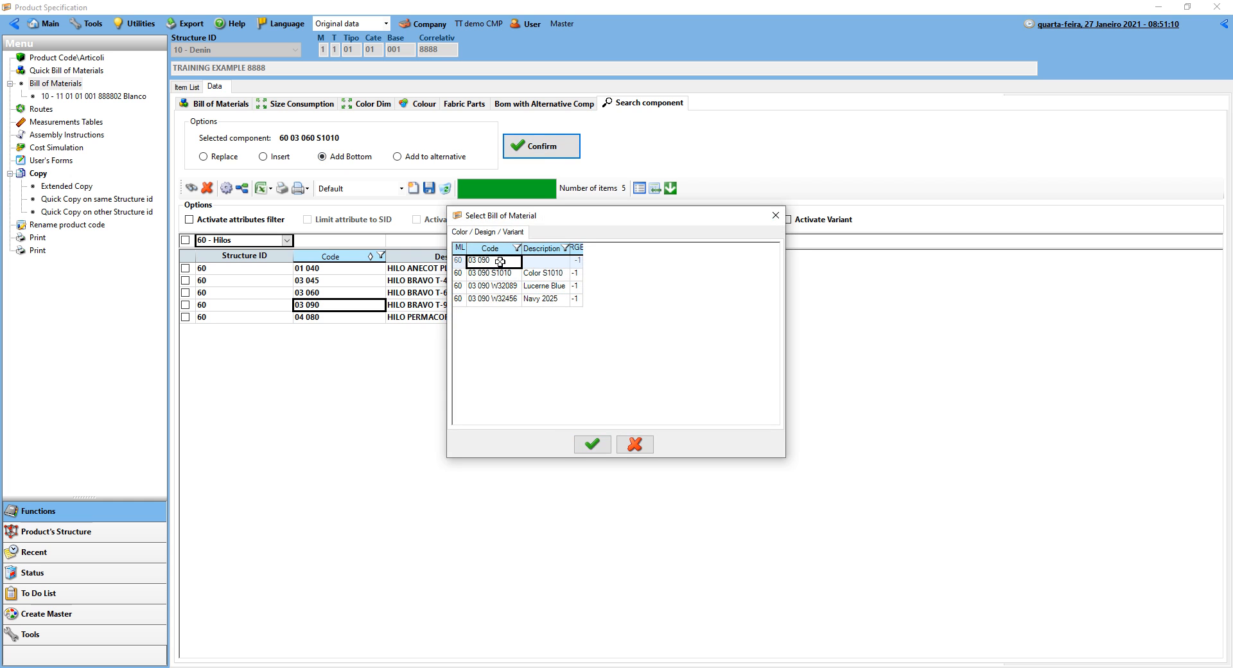
pyautogui.click(507, 299)
pyautogui.click(593, 444)
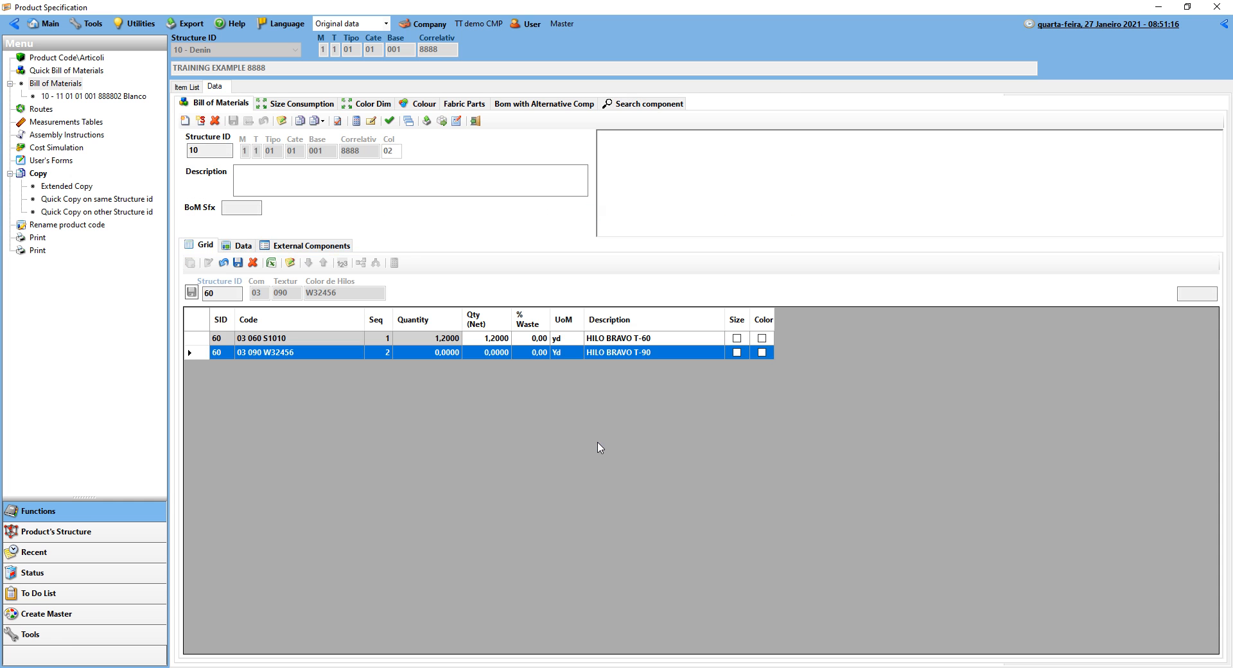
# - Set the net quantity of the HILO BRAVO T-90 line to 2 and save the line
pyautogui.click(484, 352)
pyautogui.doubleClick(480, 352)
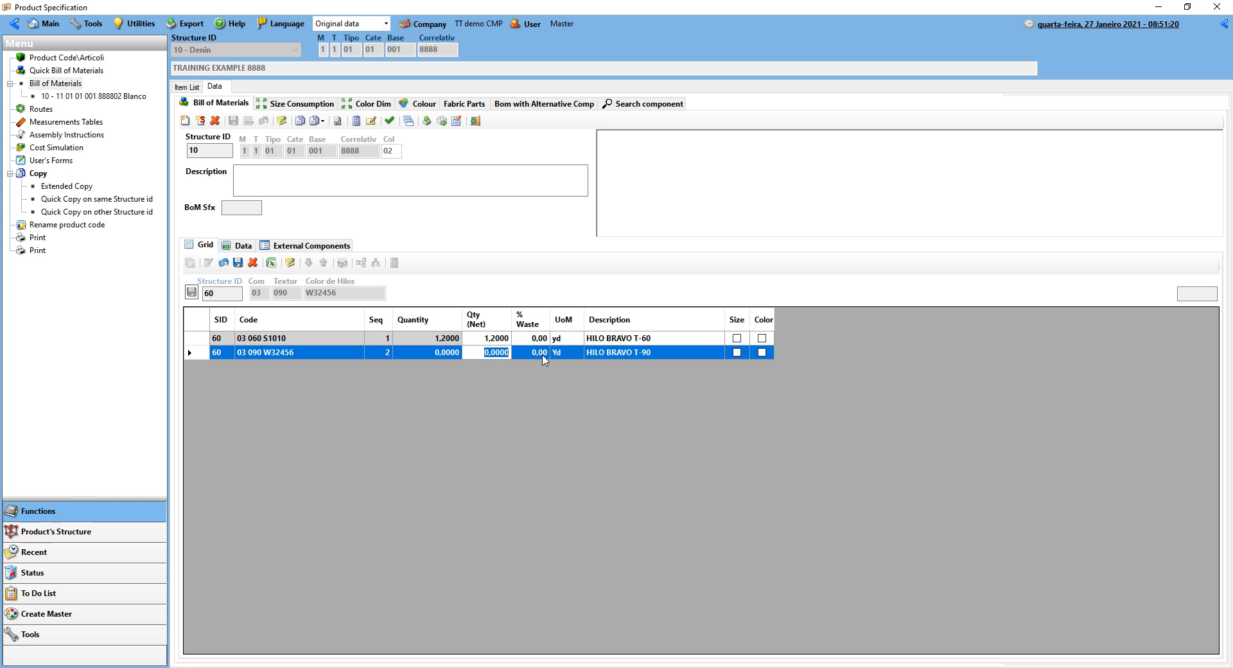
pyautogui.write('2')
pyautogui.press('Return')
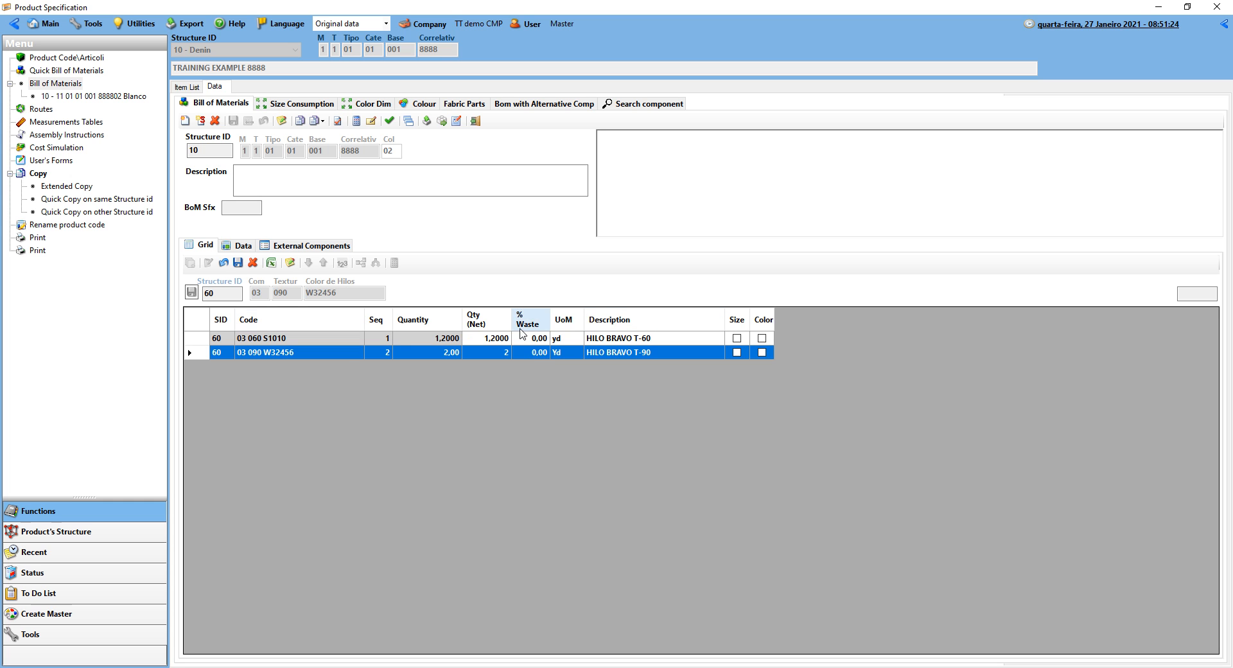
pyautogui.click(237, 262)
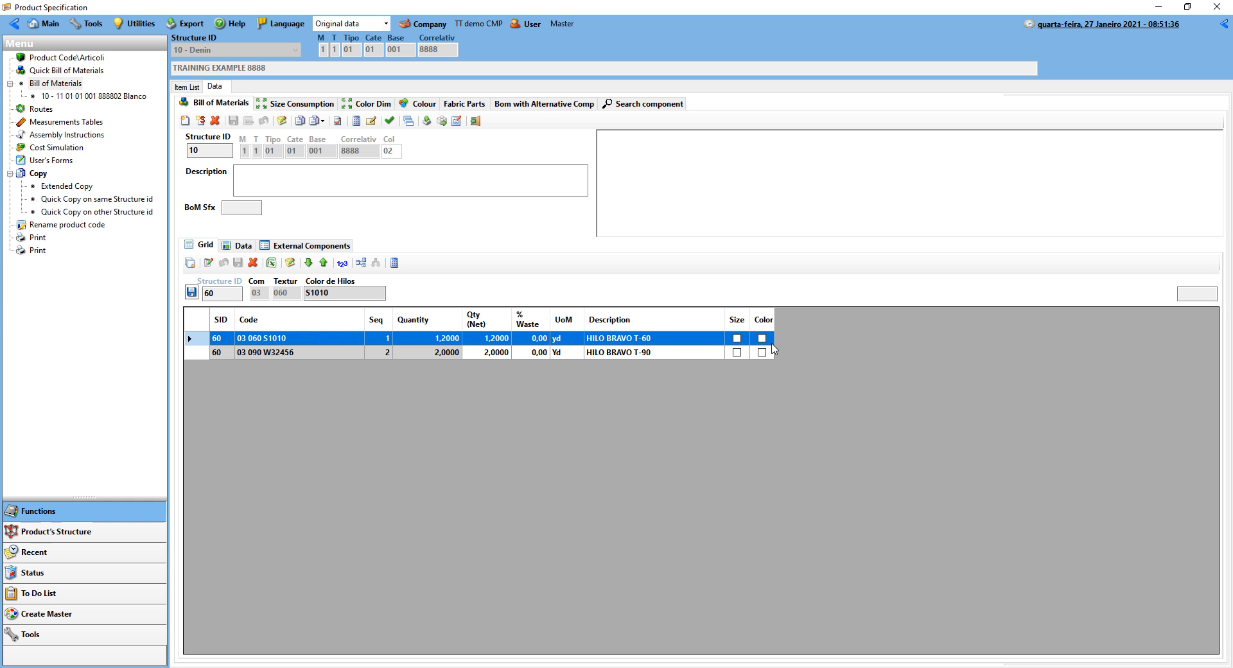
# - Enable size dependency for the HILO BRAVO T-90 line and save it
pyautogui.click(716, 354)
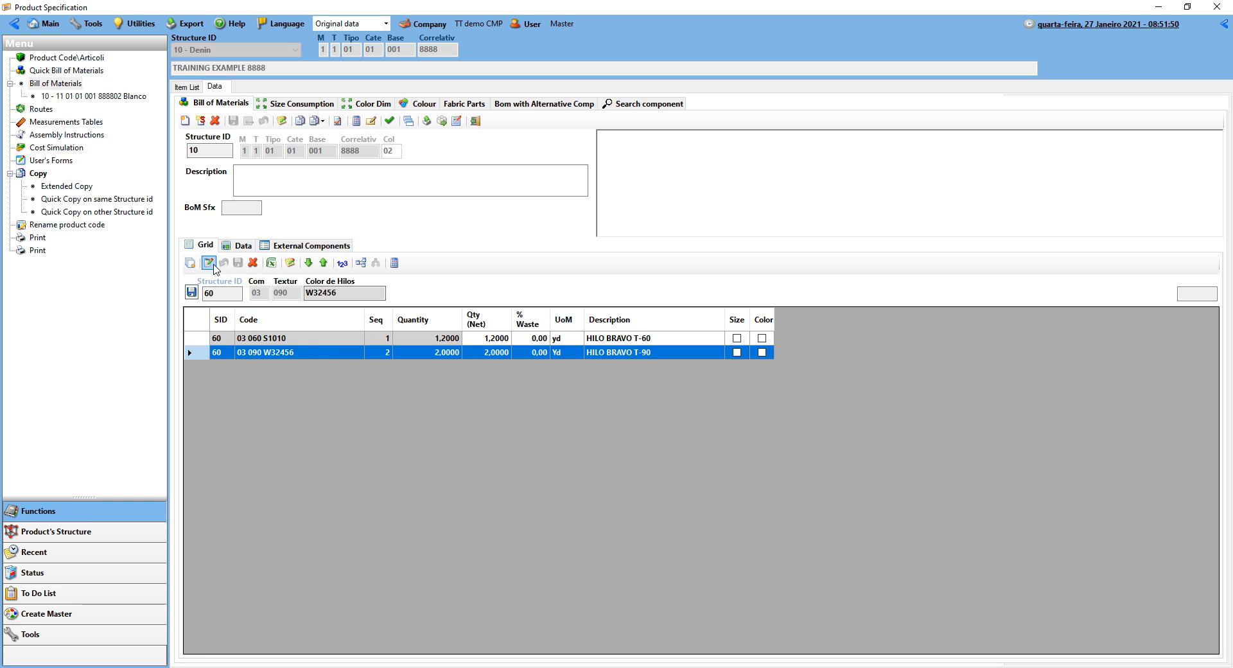
pyautogui.click(209, 263)
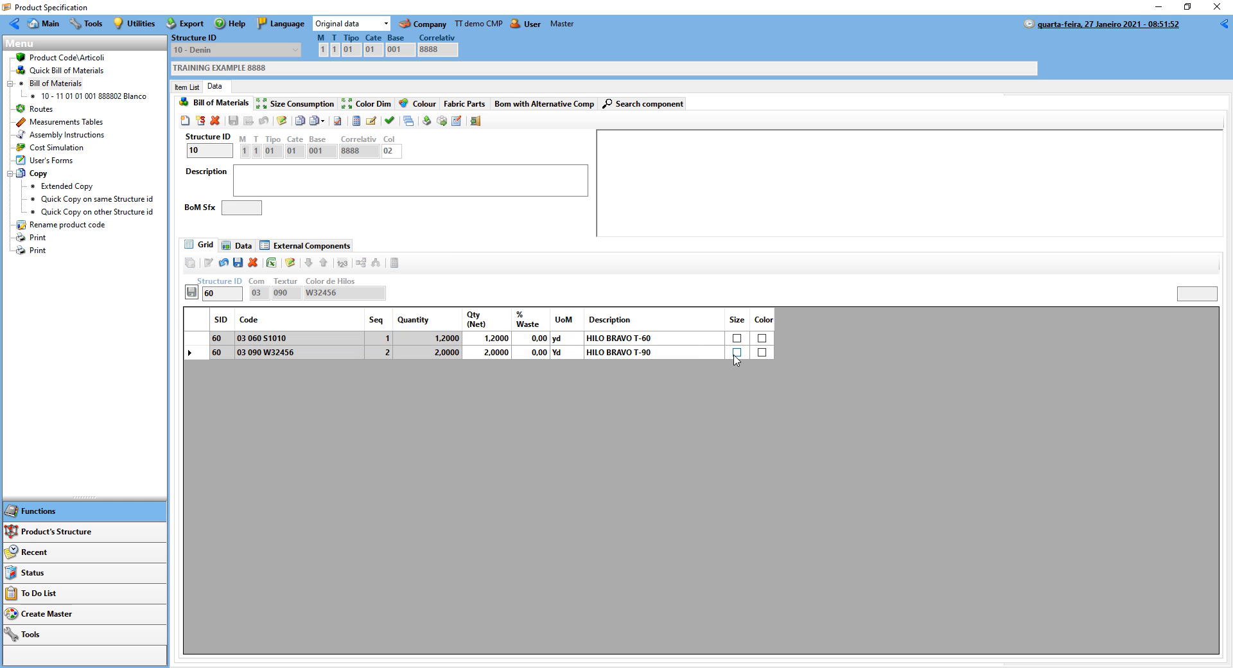
pyautogui.click(737, 353)
pyautogui.click(238, 264)
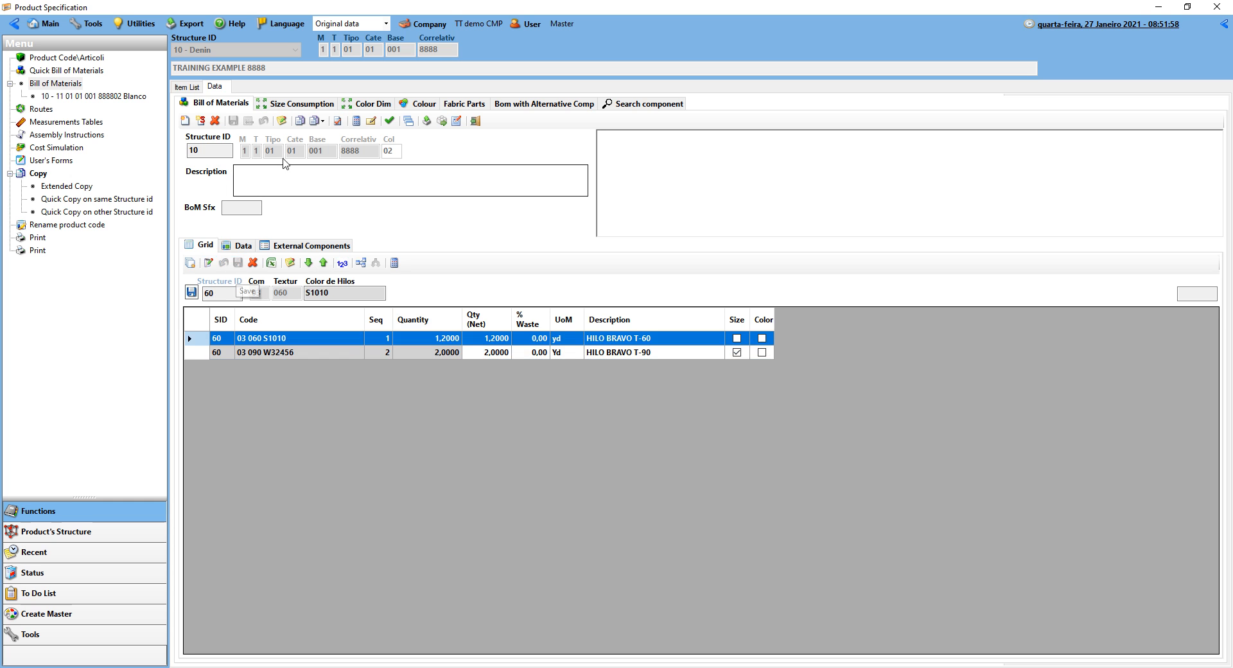
# - In the size consumption of HILO BRAVO T-90, set the XS quantity to 1
pyautogui.click(286, 105)
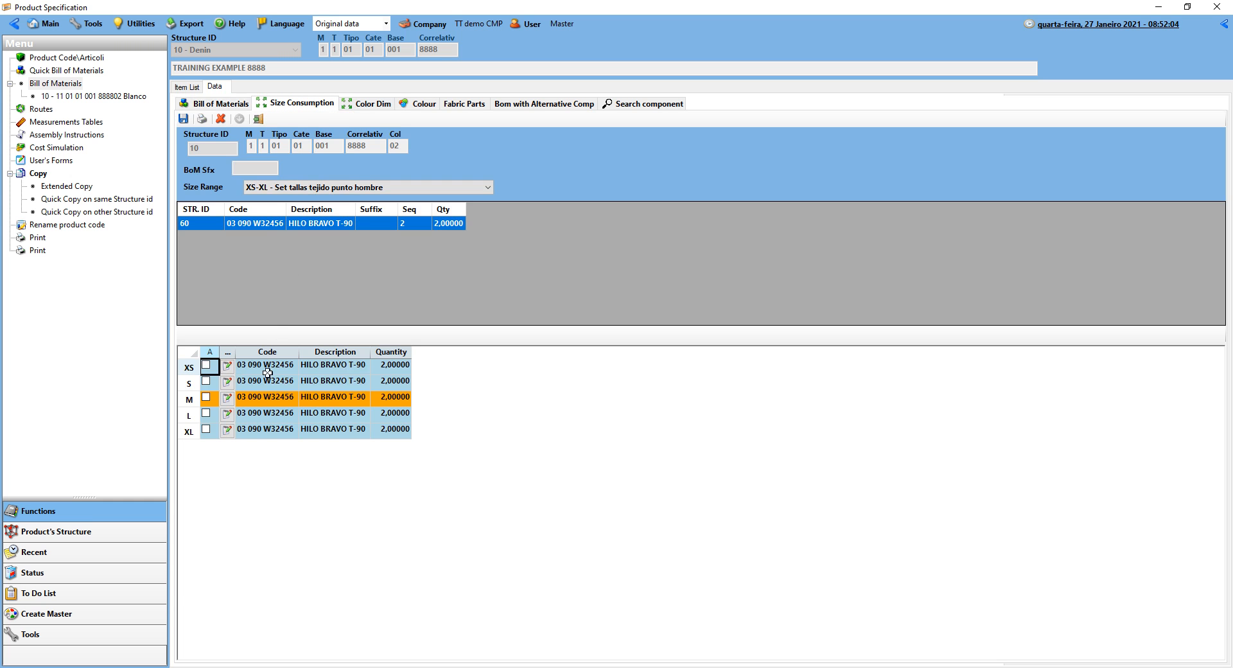
pyautogui.click(393, 417)
pyautogui.click(401, 365)
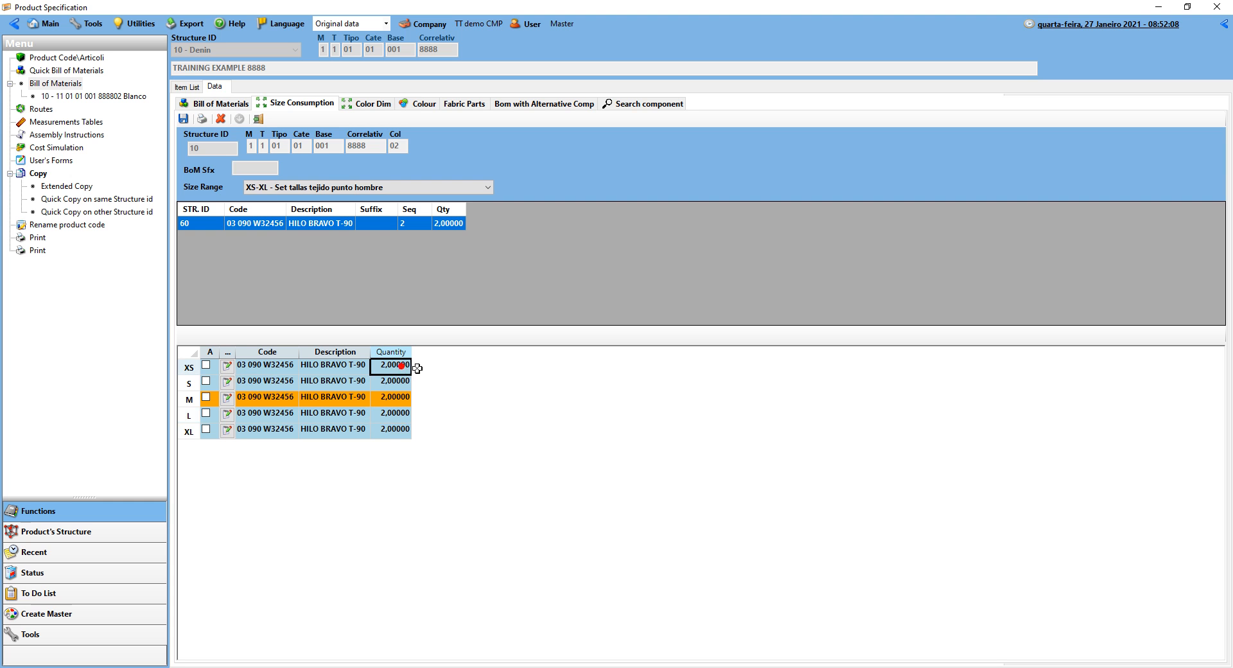
pyautogui.doubleClick(388, 368)
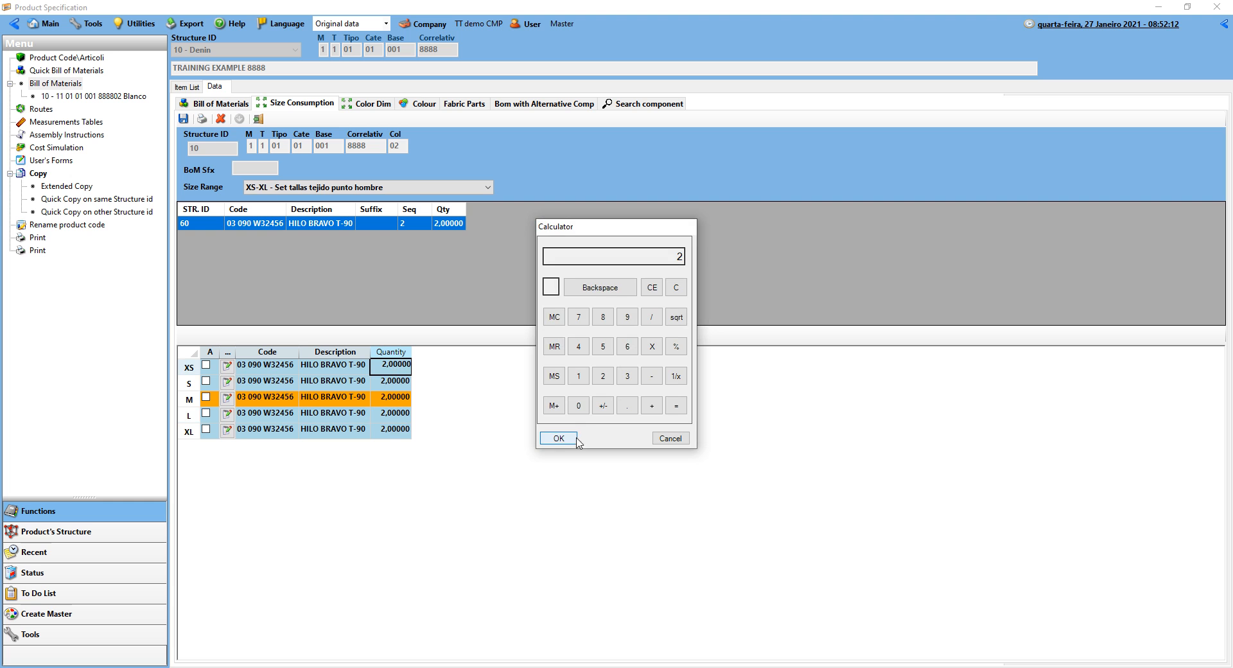
pyautogui.click(584, 377)
pyautogui.click(559, 438)
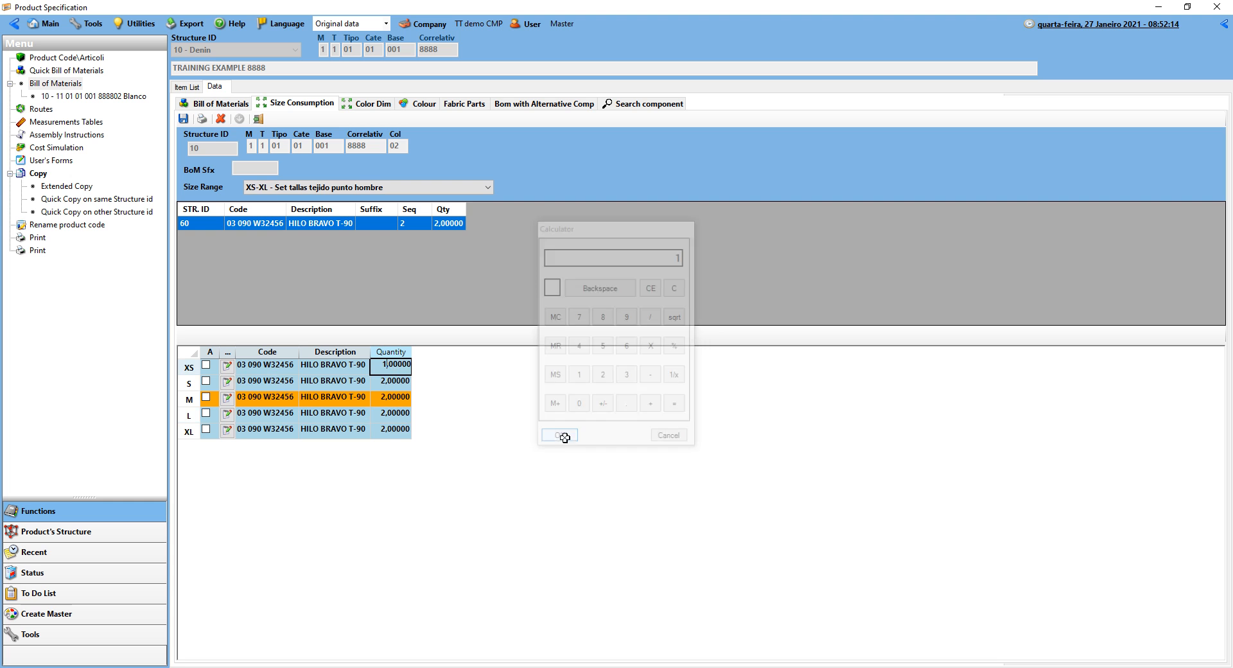
# - Set the HILO BRAVO T-90 consumption to 1,5 for size S and 2,5 for size L
pyautogui.click(392, 383)
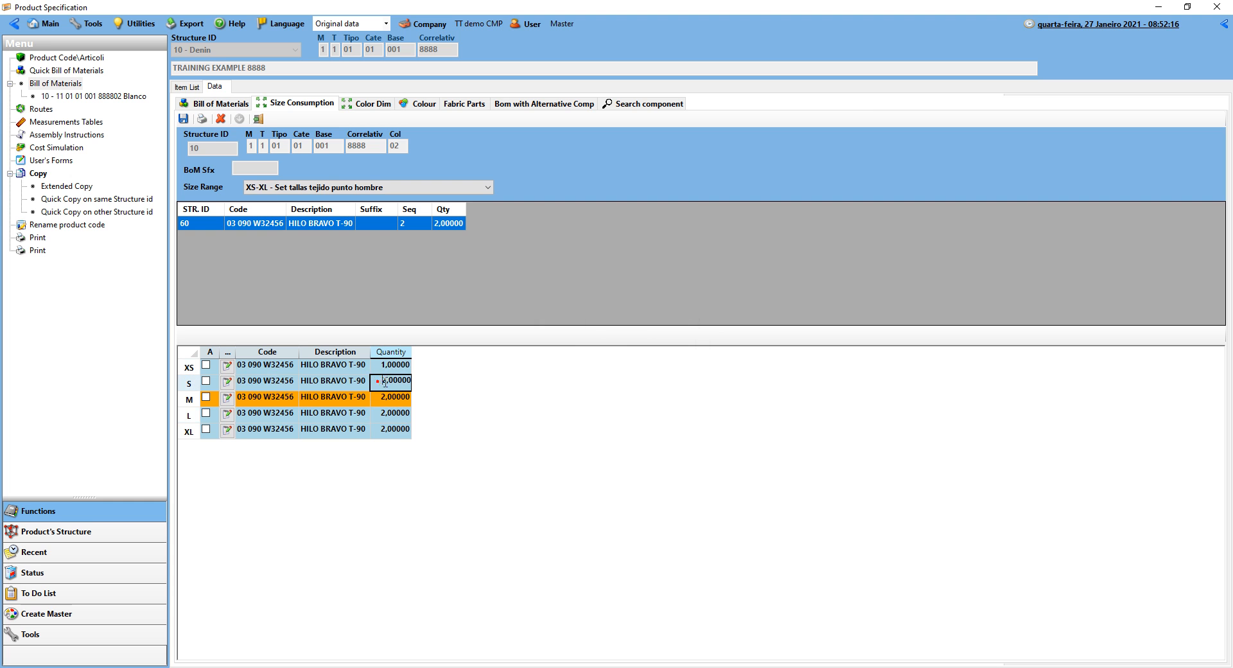
pyautogui.write('1')
pyautogui.click(399, 397)
pyautogui.click(394, 416)
pyautogui.click(387, 414)
pyautogui.moveTo(379, 414); pyautogui.dragTo(447, 408)
pyautogui.write('2')
# - Set the HILO BRAVO T-90 consumption for size XL to 3 and save the size quantities
pyautogui.click(388, 426)
pyautogui.click(385, 427)
pyautogui.moveTo(378, 428); pyautogui.dragTo(440, 424)
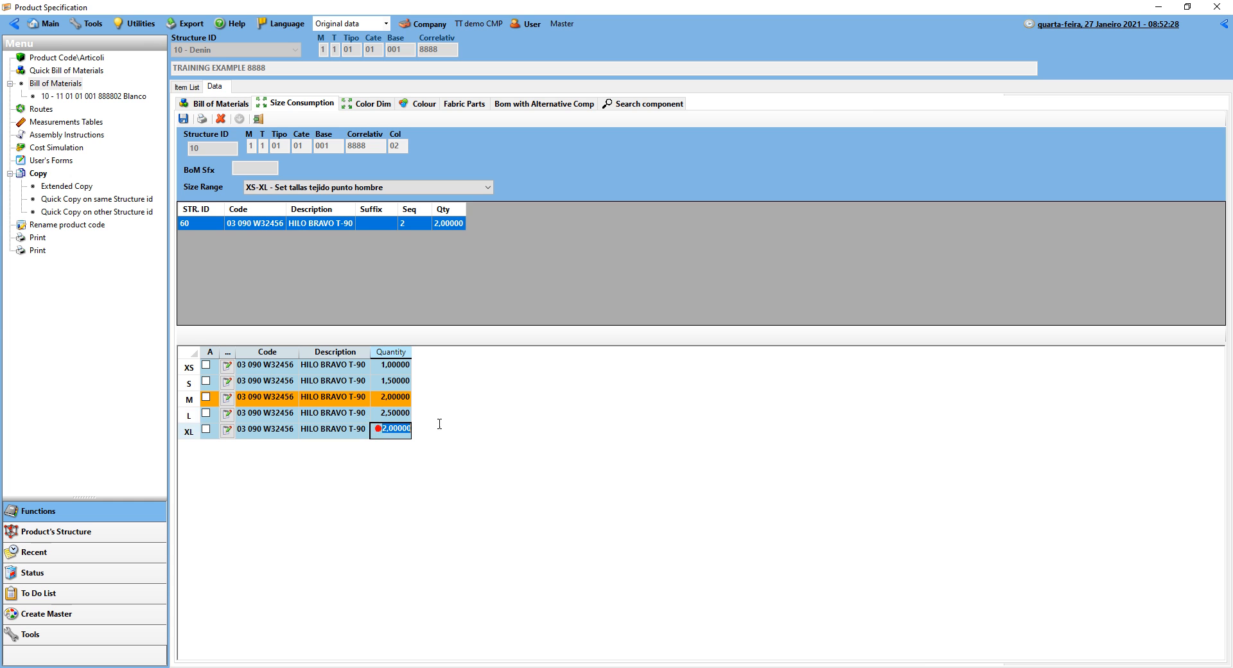
pyautogui.write('3')
pyautogui.click(435, 393)
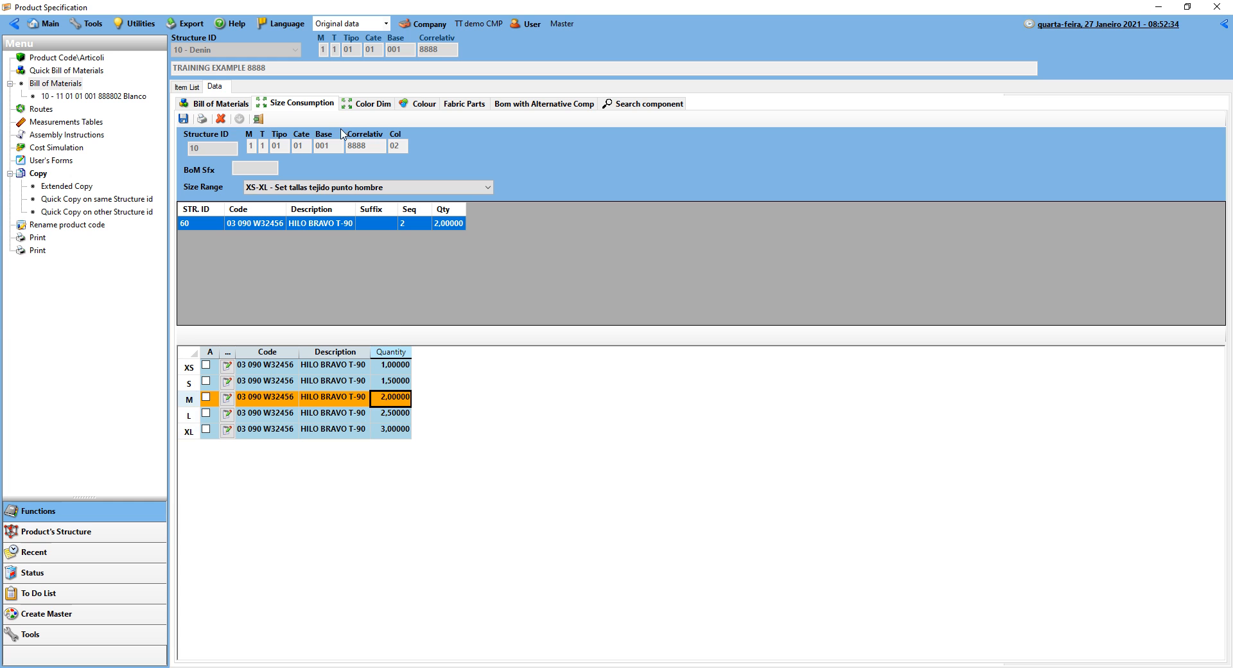
pyautogui.click(185, 118)
pyautogui.click(185, 119)
# - Examine which size range the product uses in its measurements tables
pyautogui.click(80, 124)
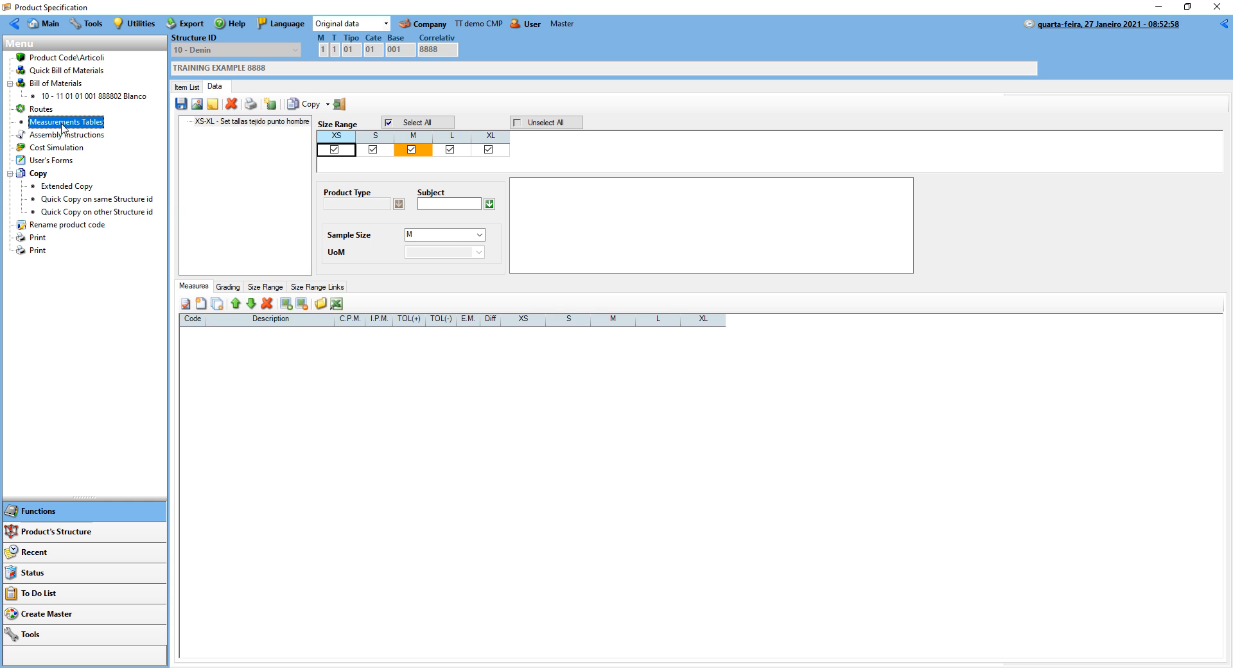
pyautogui.click(266, 287)
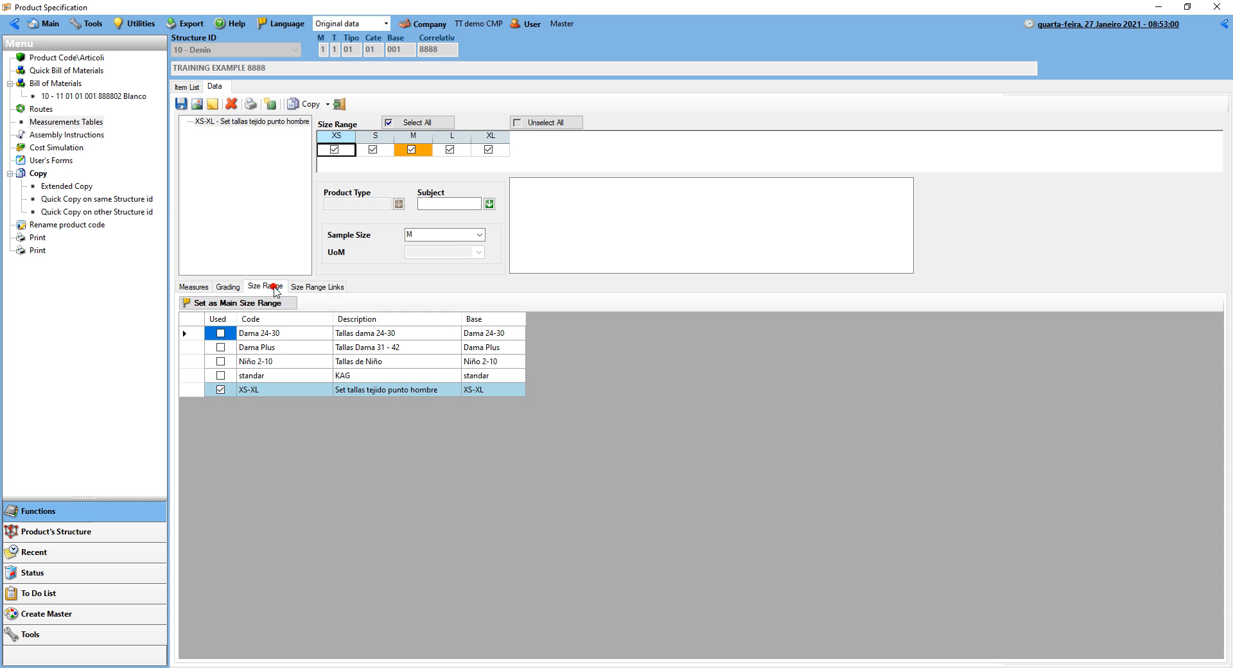
pyautogui.click(256, 392)
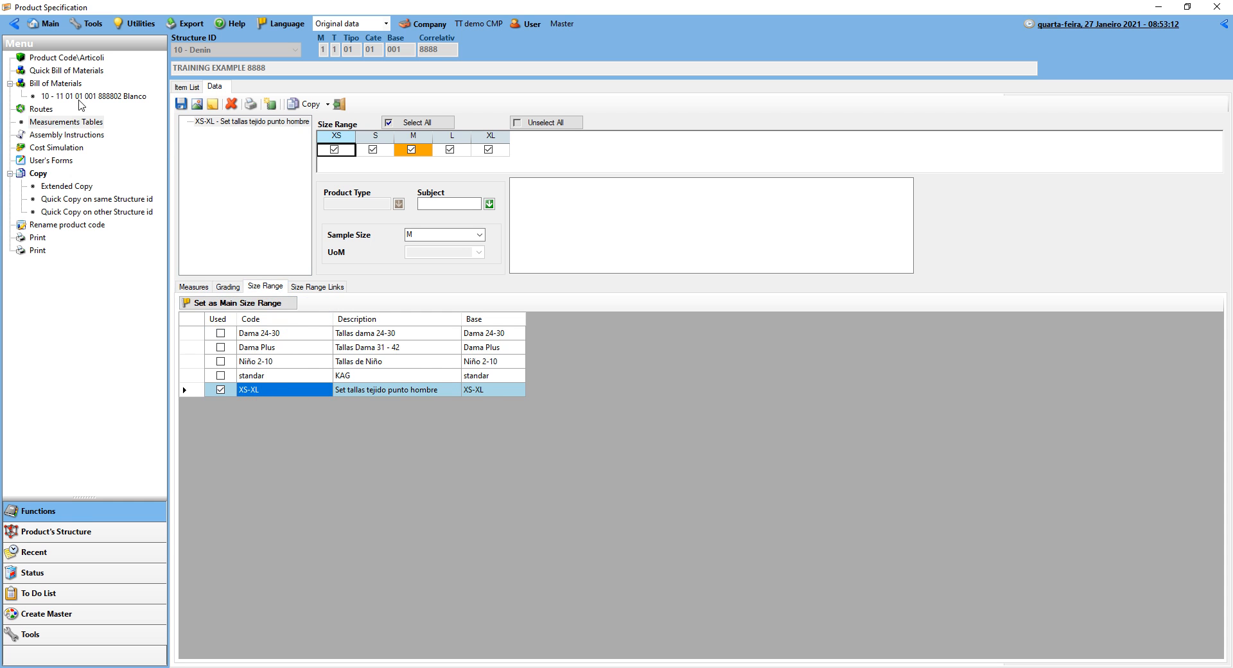
# - Reopen the Blanco bill of materials and review the quantities per size of HILO BRAVO T-90
pyautogui.click(79, 97)
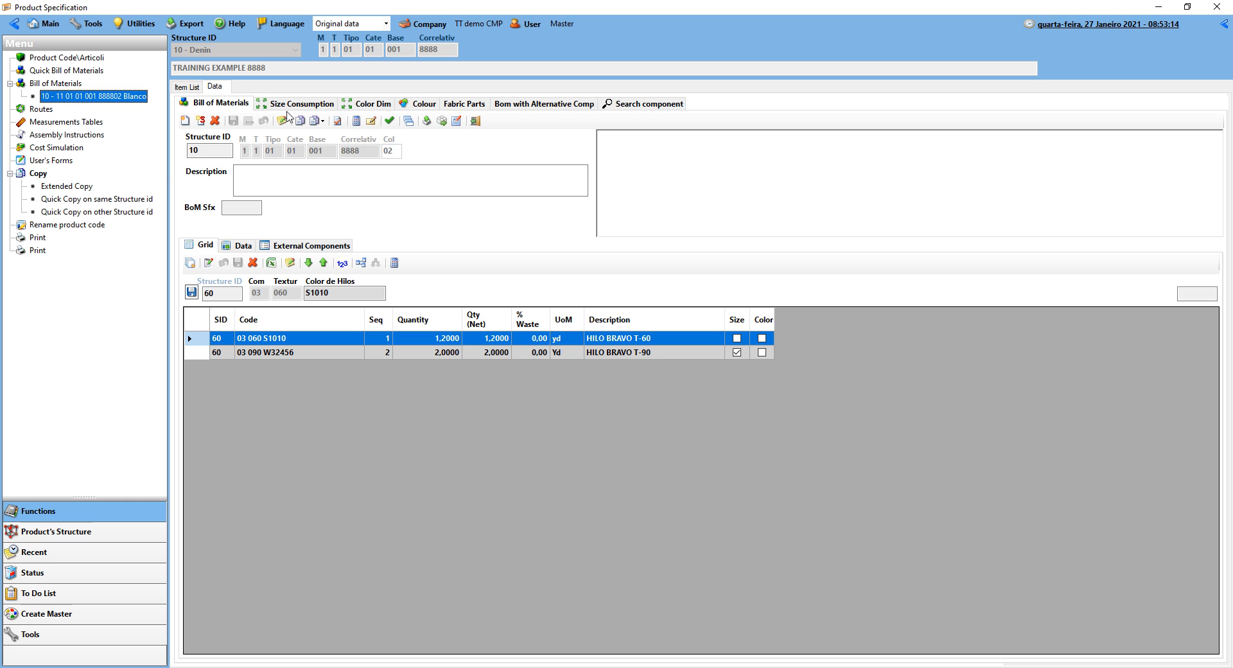
pyautogui.click(301, 105)
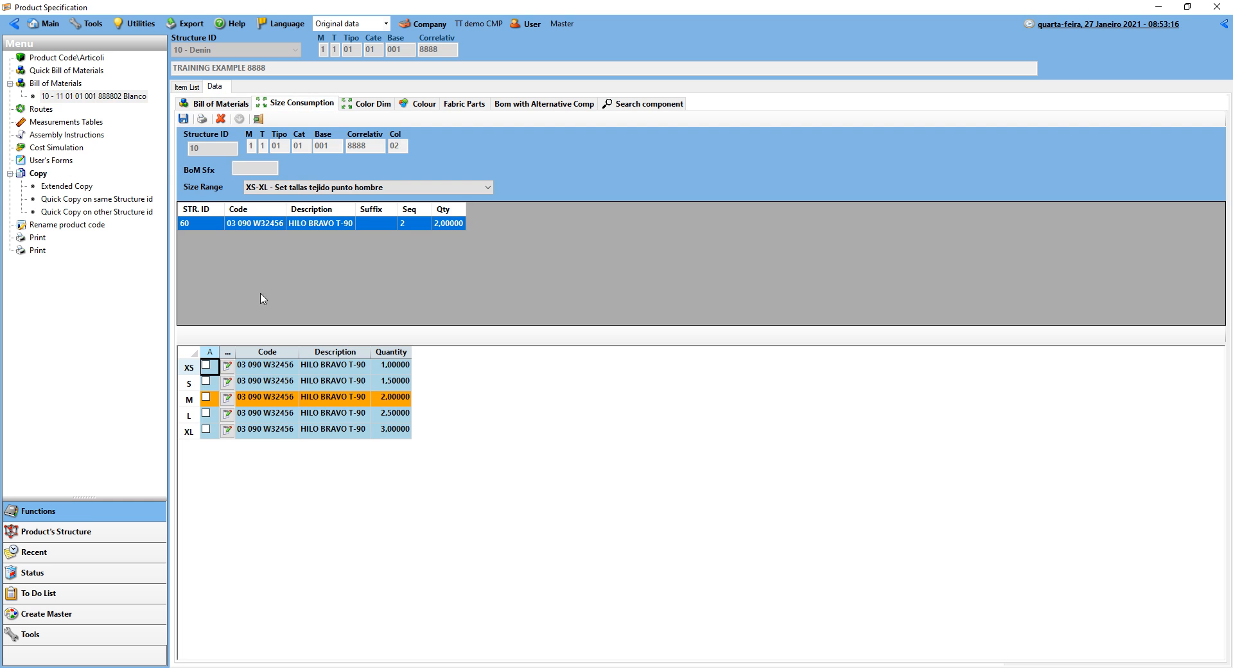
pyautogui.click(213, 106)
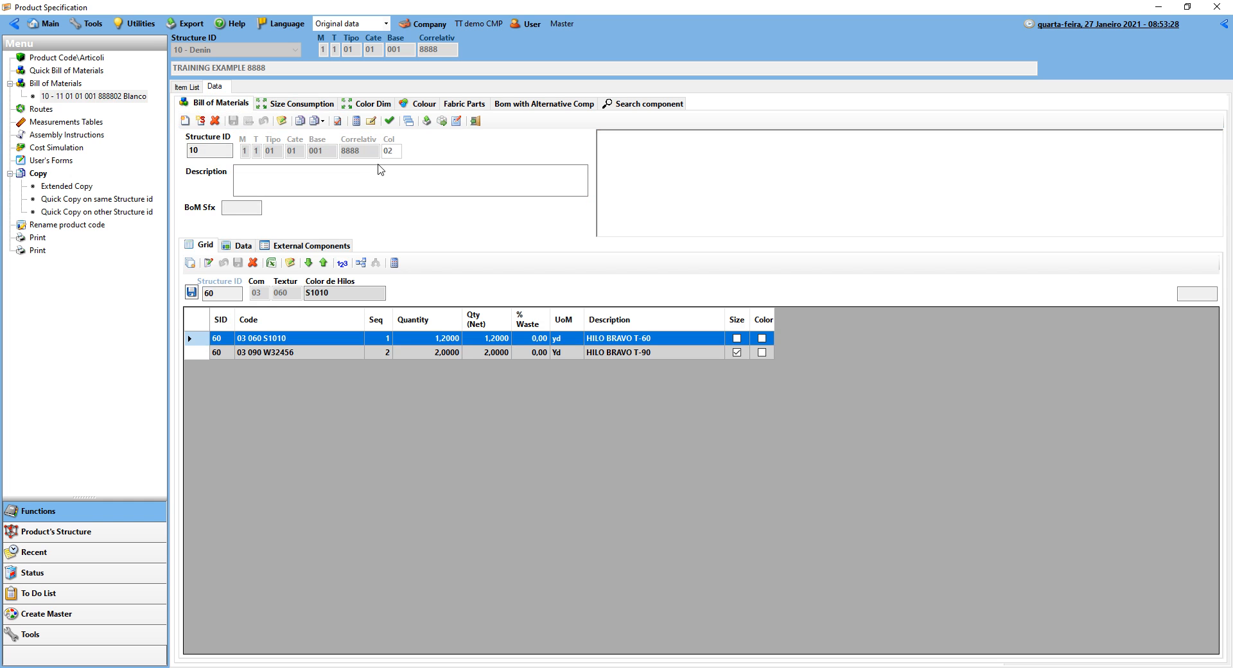
# - Delete the Blanco bill of materials and create a new one for the product with the colour left empty
pyautogui.click(216, 122)
pyautogui.click(626, 384)
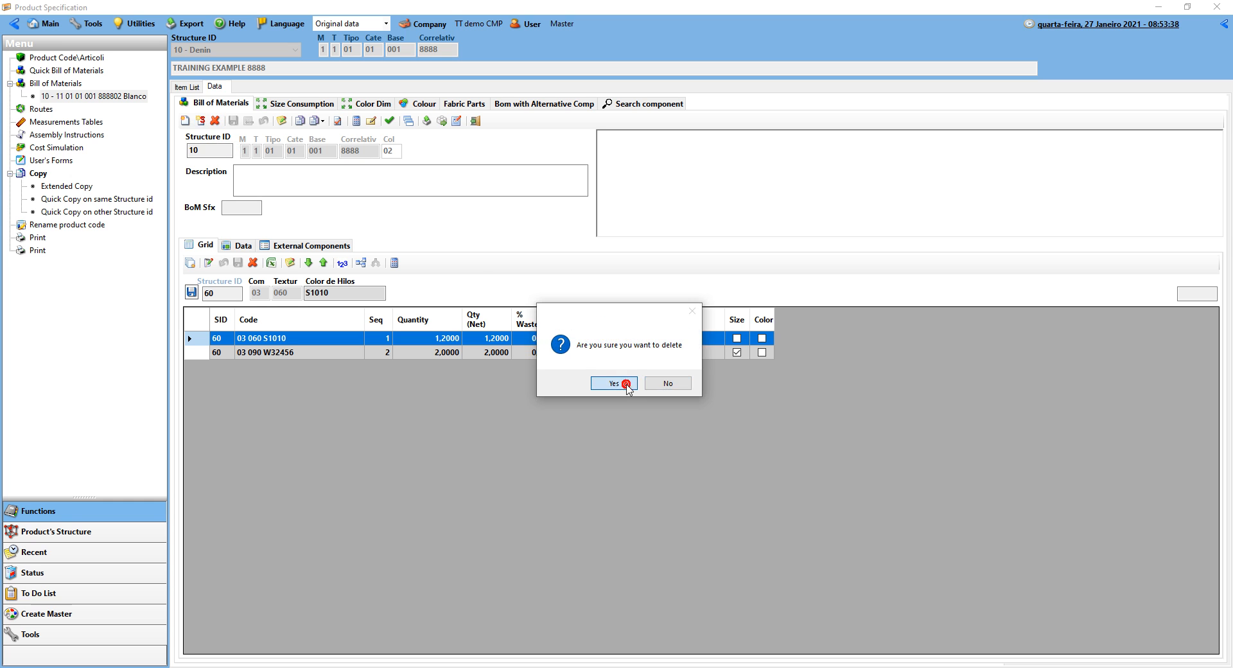
pyautogui.click(186, 121)
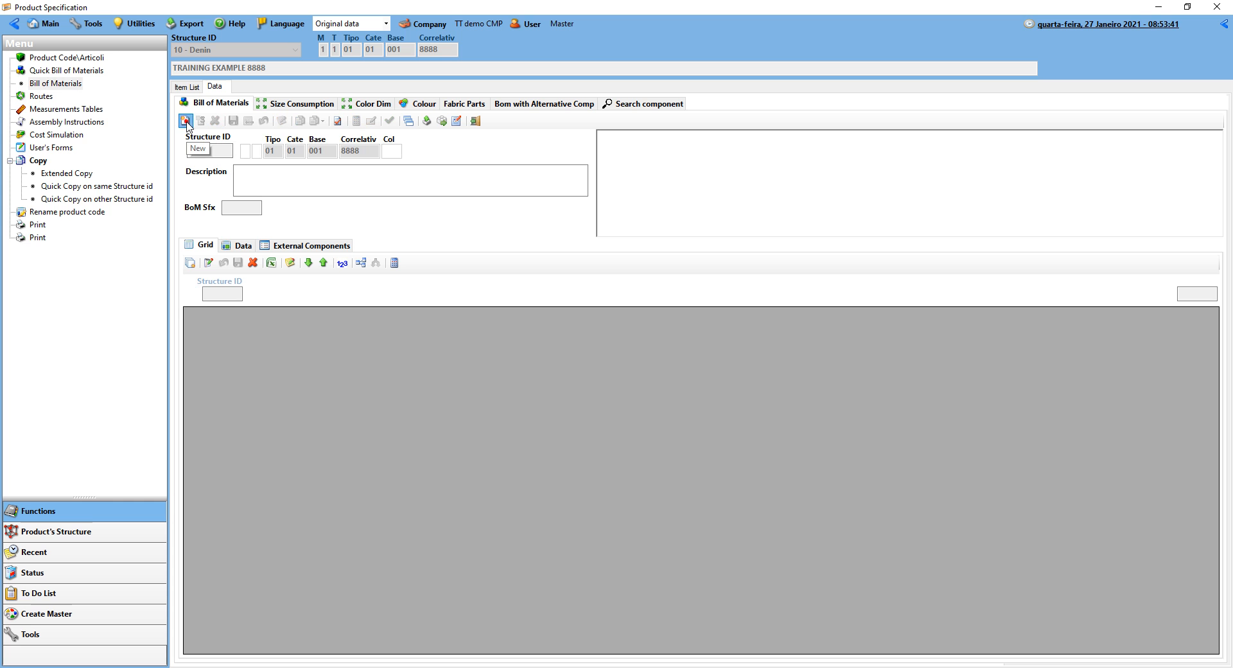
pyautogui.click(392, 152)
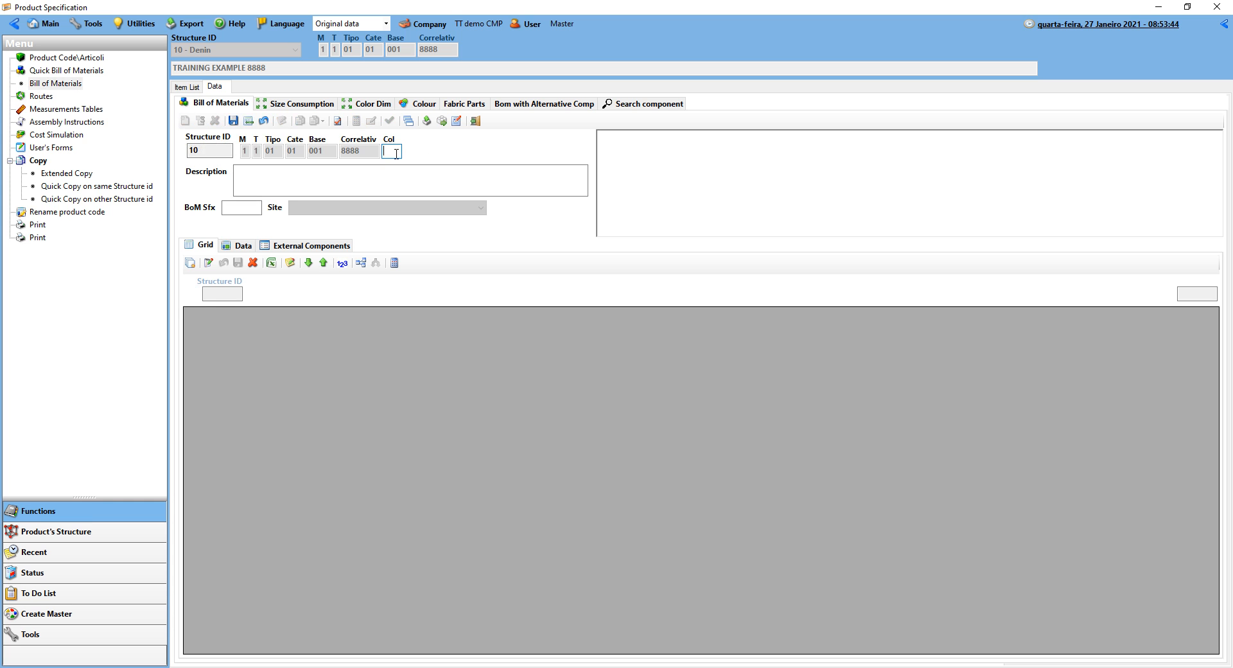
pyautogui.click(235, 120)
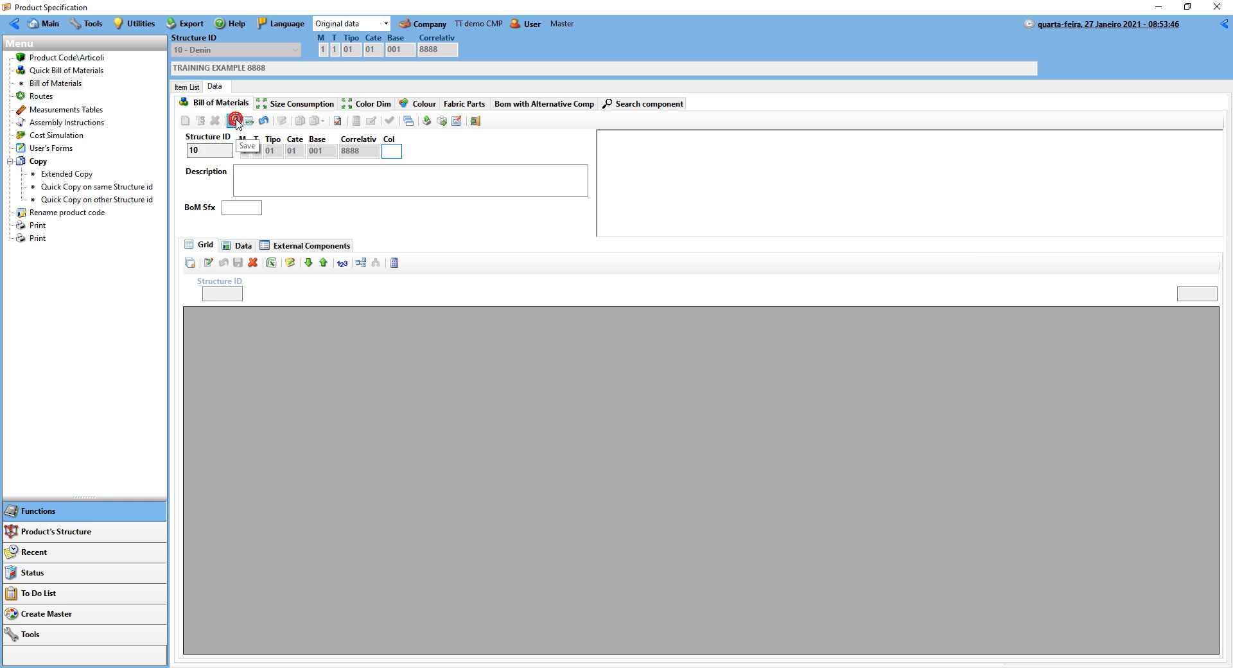
pyautogui.click(650, 384)
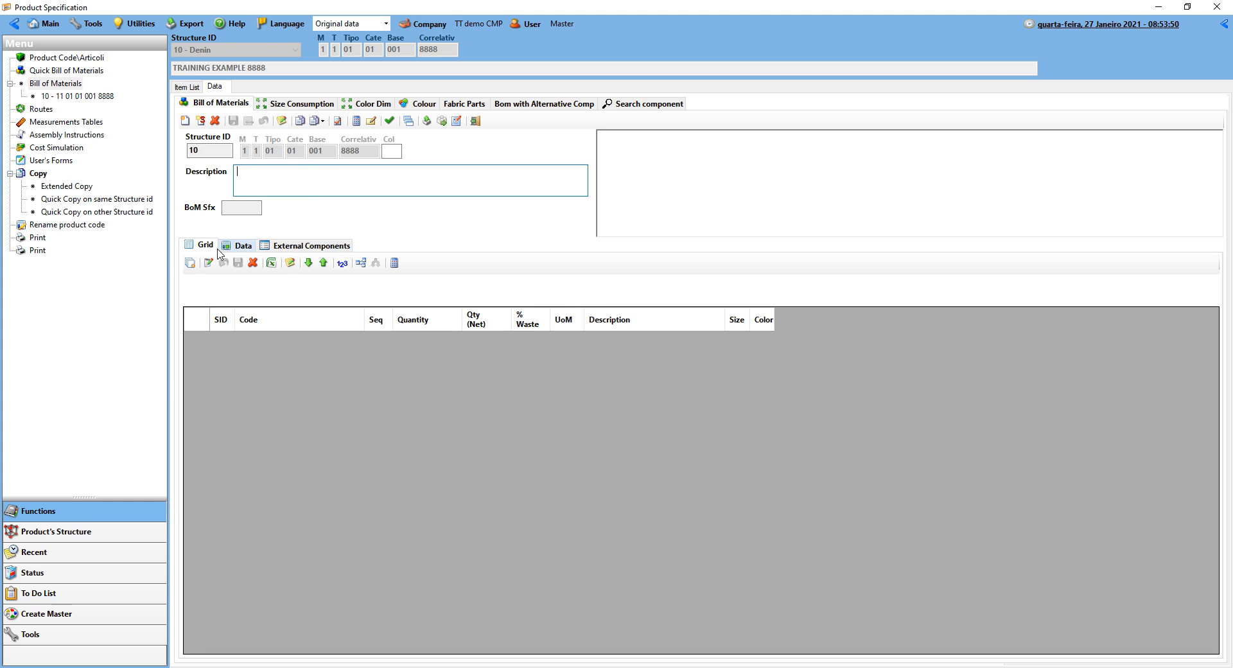
# - Add thread HILO BRAVO T-60 in Lucerne Blue (03 060 W32089) as a component of the bill of materials
pyautogui.click(1227, 28)
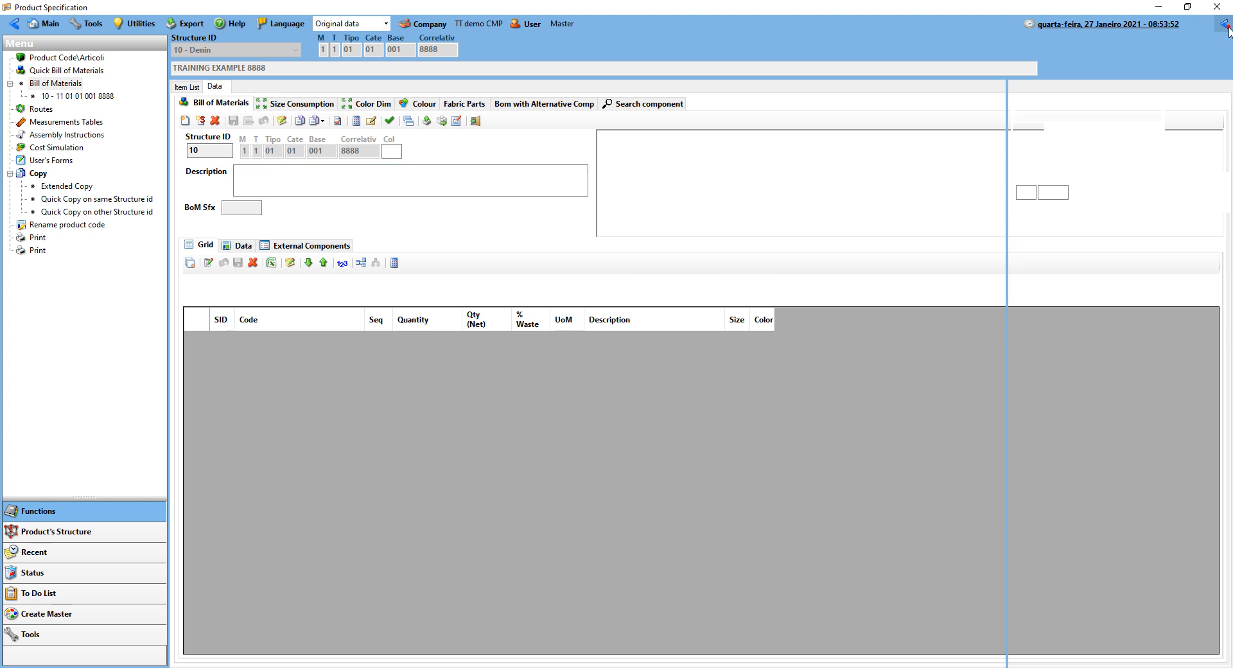
pyautogui.click(1065, 261)
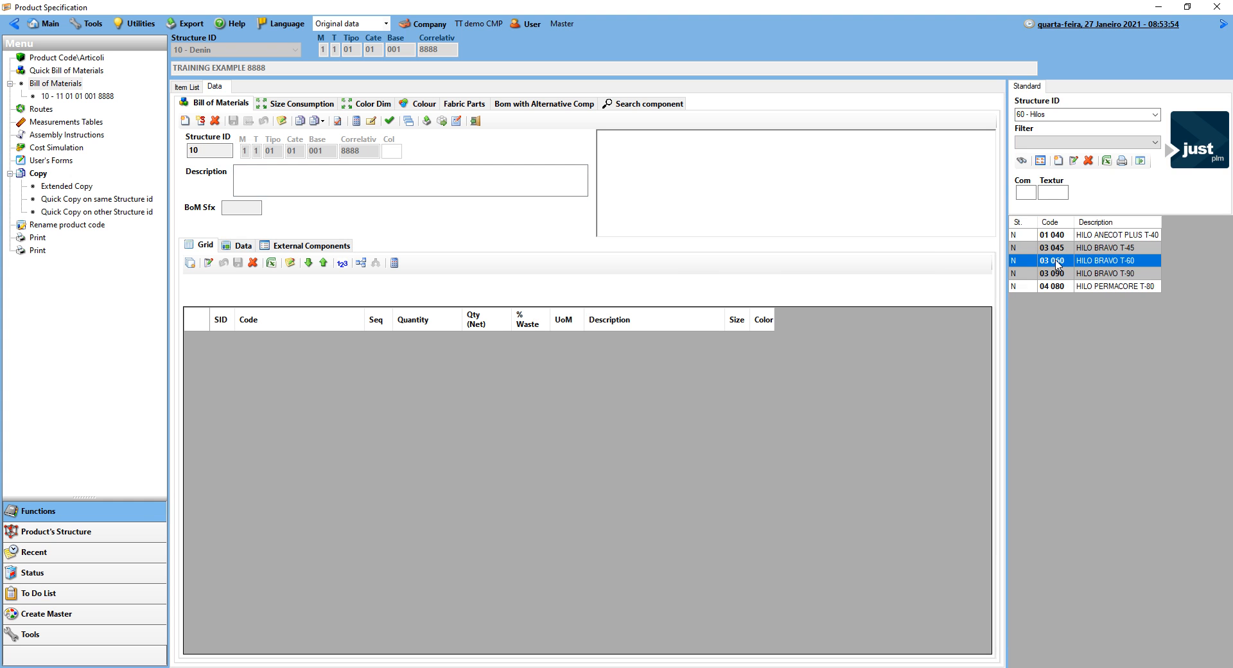
pyautogui.moveTo(1057, 263); pyautogui.dragTo(334, 358)
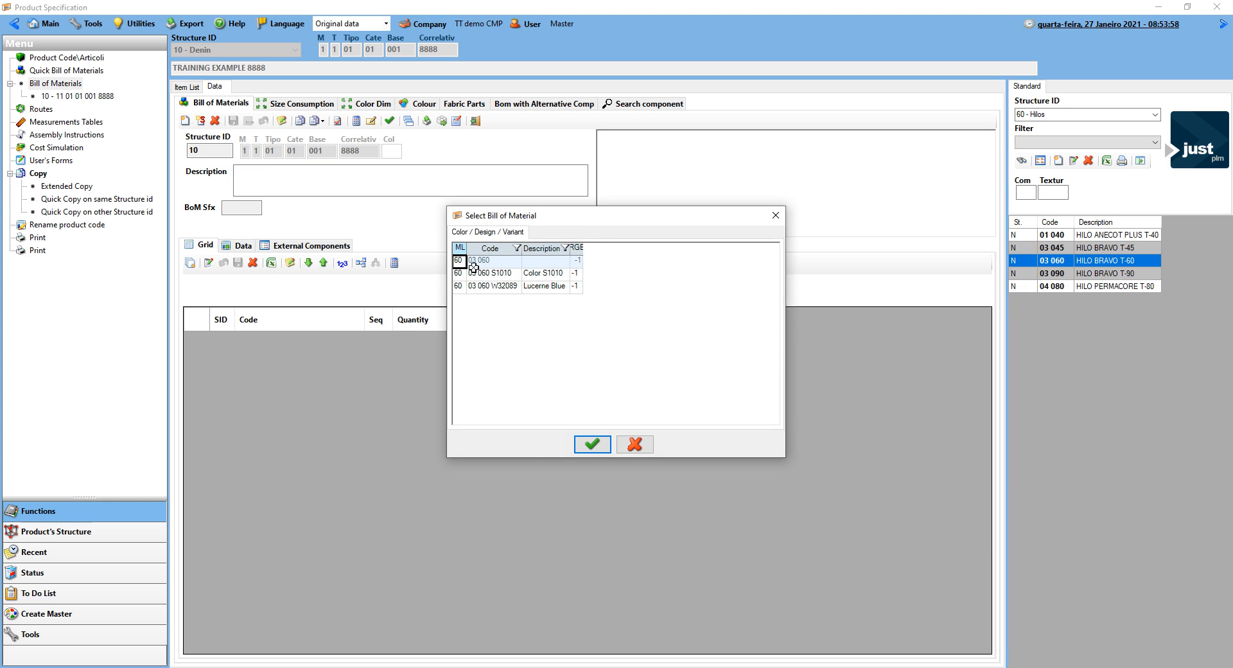
pyautogui.click(493, 274)
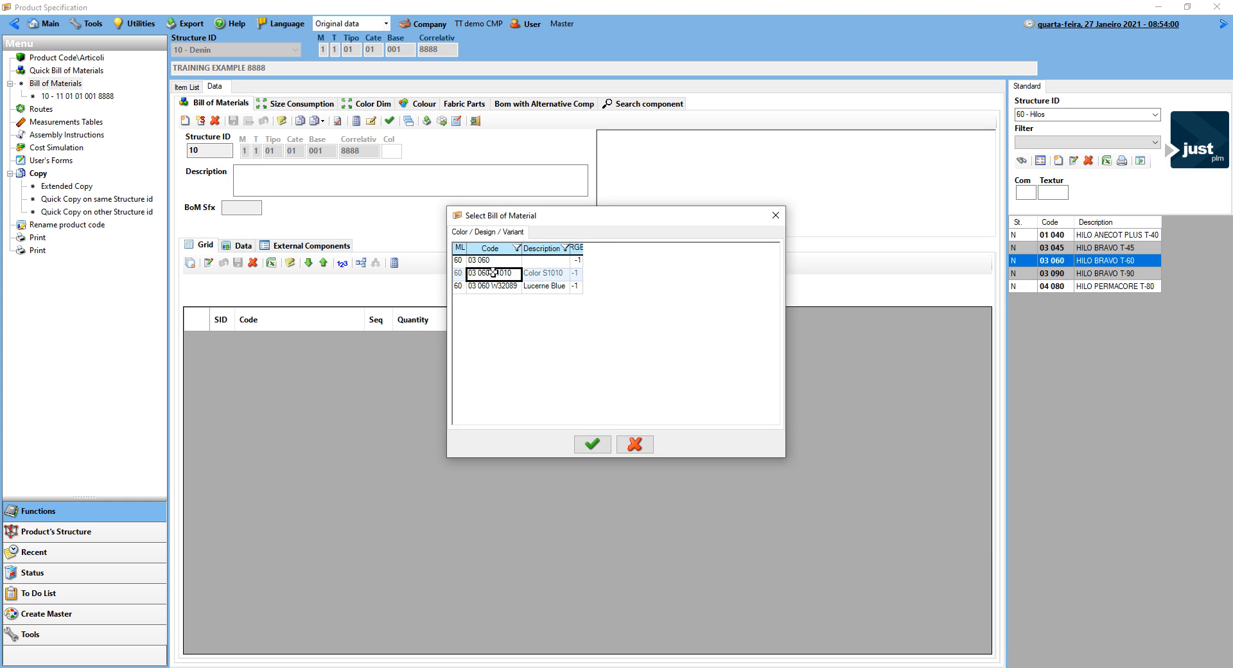
pyautogui.click(548, 288)
pyautogui.click(593, 445)
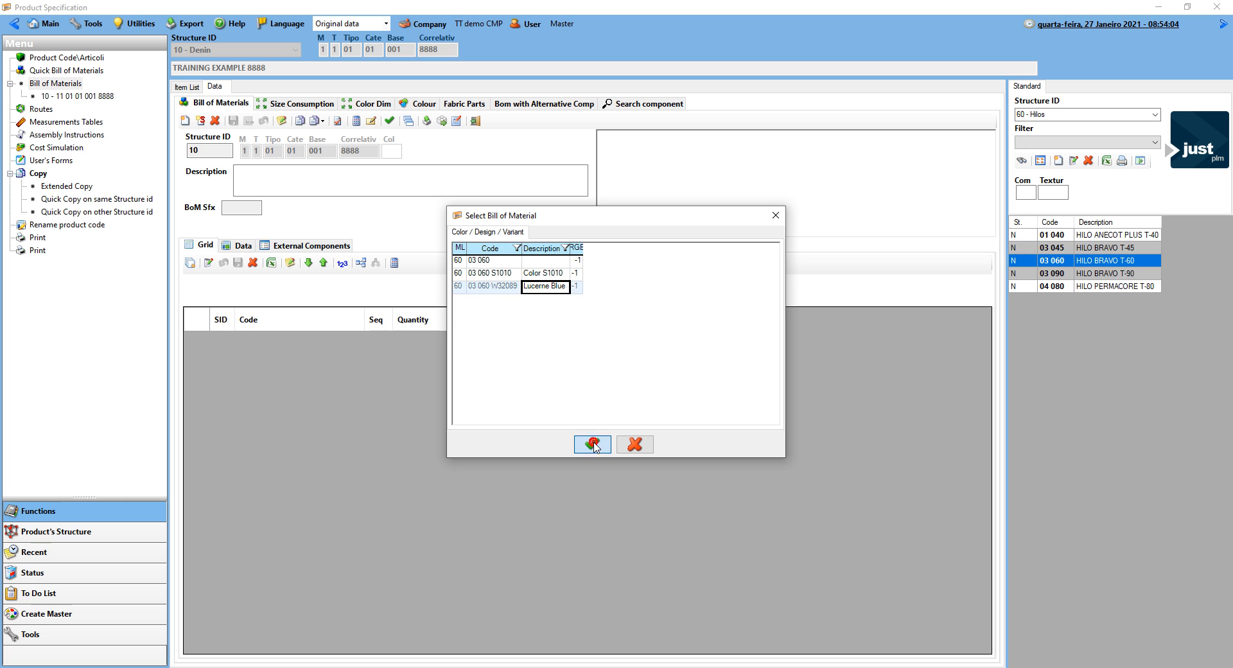
# - Add HILO BRAVO T-90 (03 090) without a specific colour as the second component and mark it as colour-dependent
pyautogui.click(1057, 275)
pyautogui.moveTo(1061, 277); pyautogui.dragTo(356, 386)
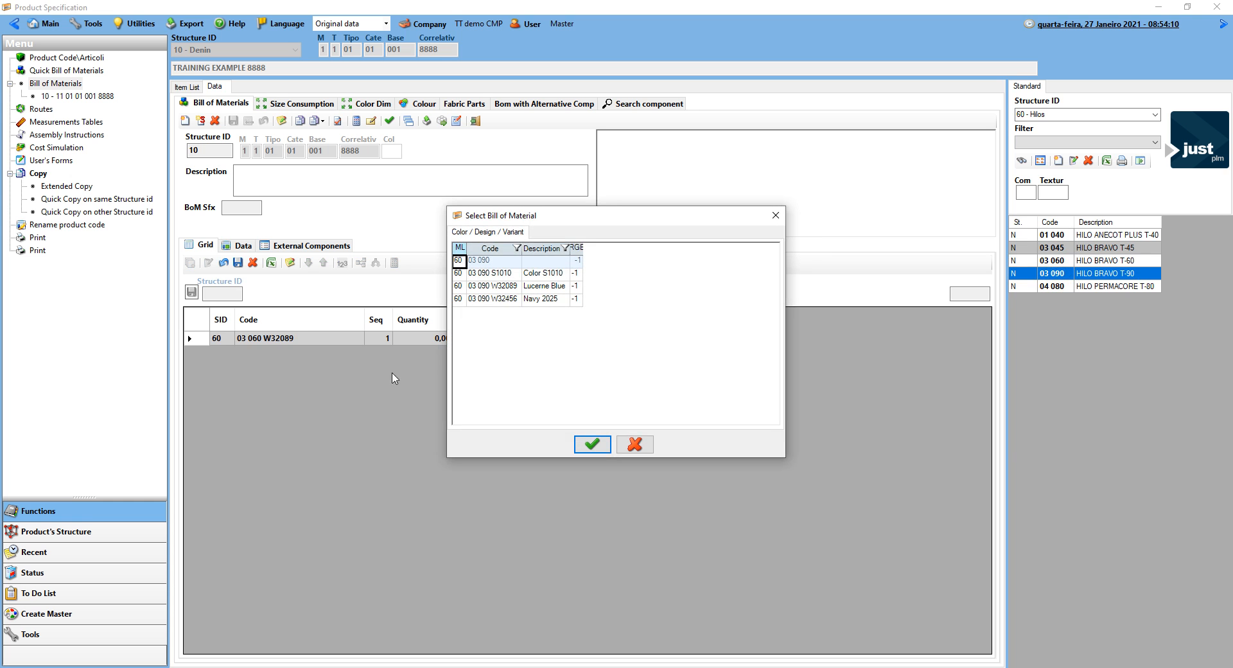
pyautogui.click(486, 260)
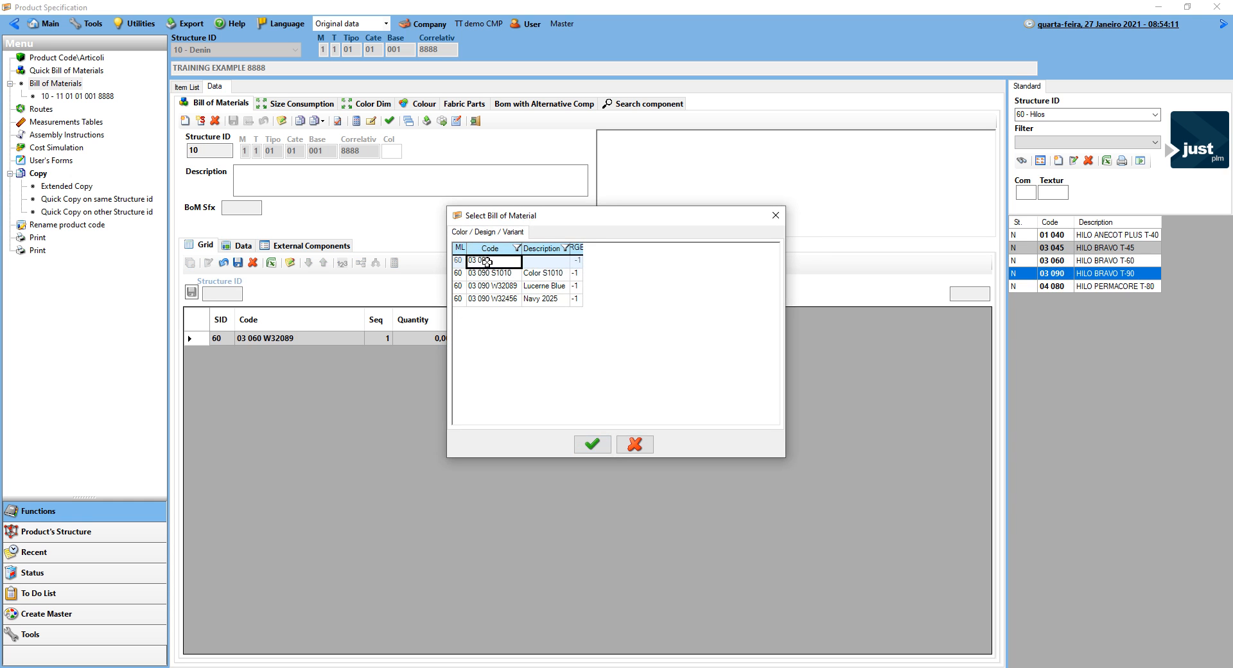
pyautogui.click(591, 444)
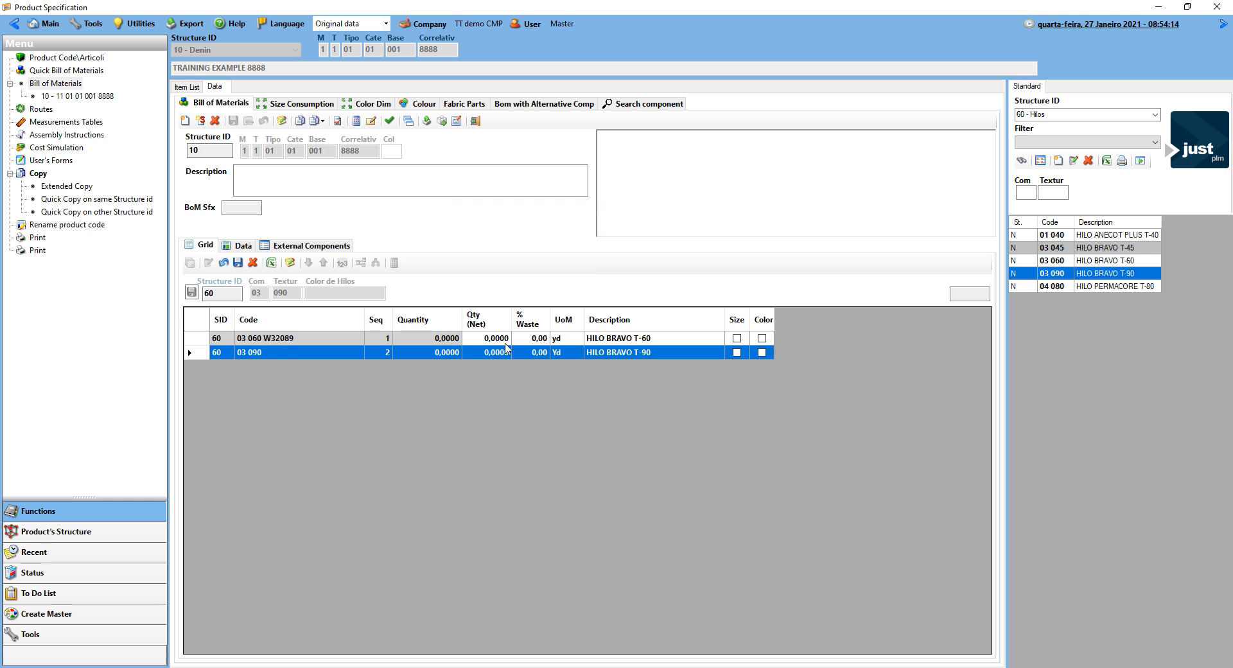
pyautogui.click(762, 352)
# - Set the net quantity of both HILO BRAVO components to 1 and save the component lines
pyautogui.click(481, 341)
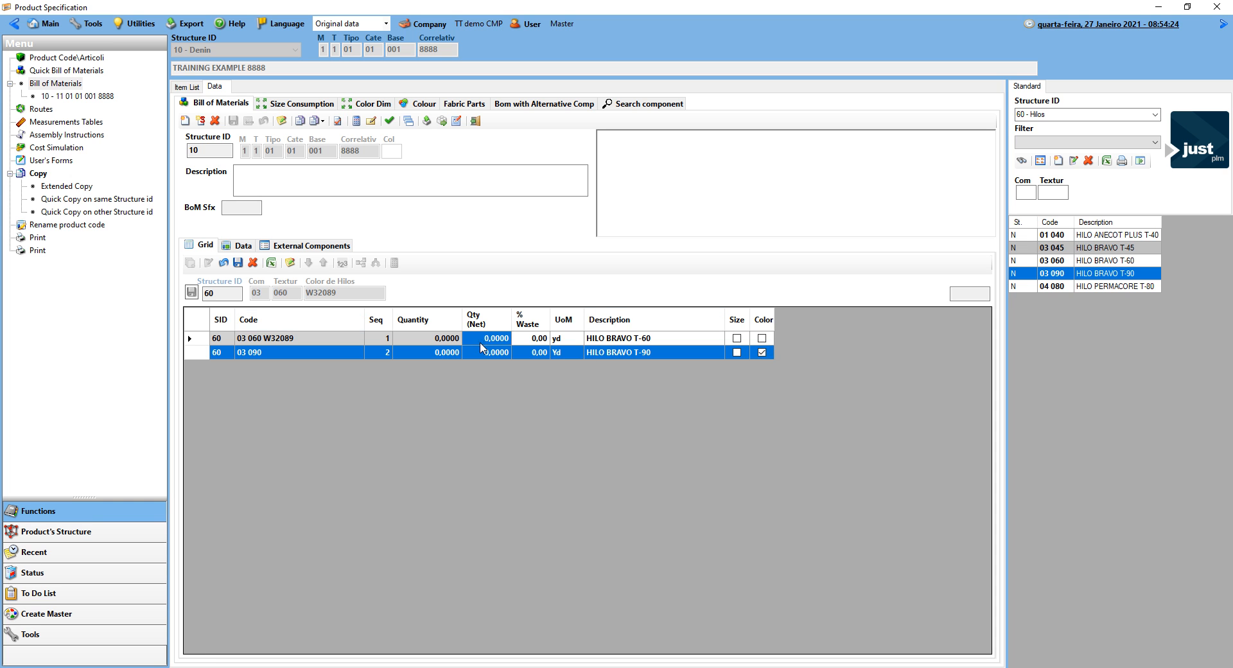
pyautogui.write('1')
pyautogui.click(484, 353)
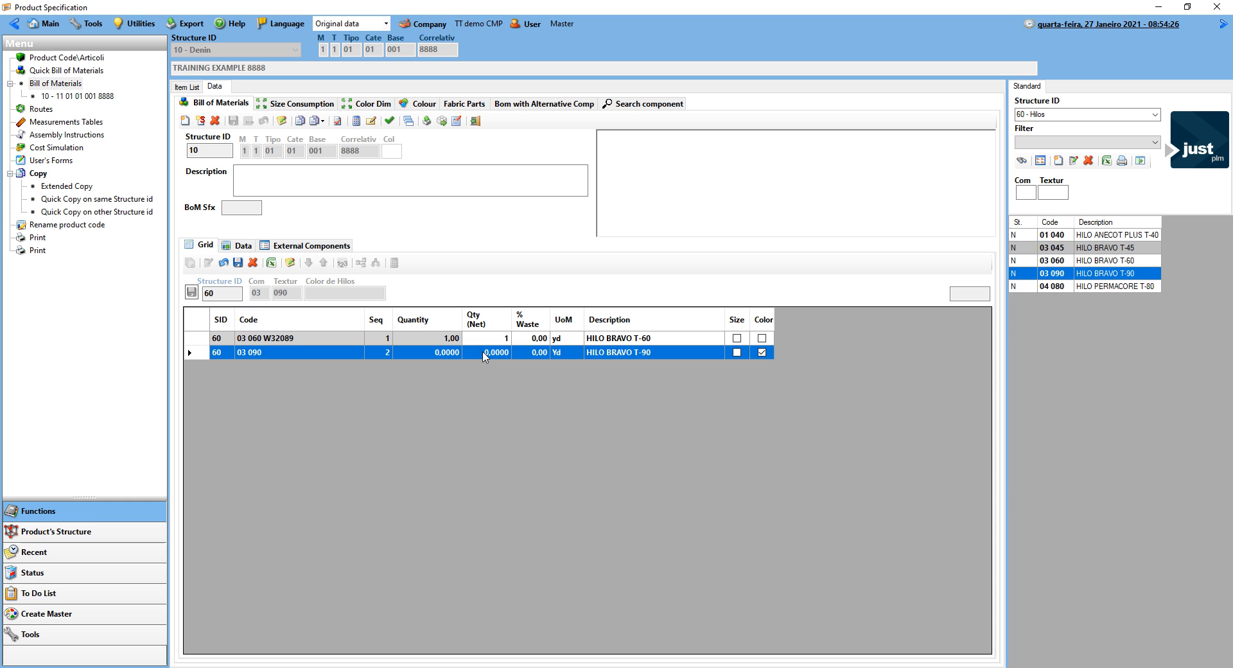
pyautogui.write('1')
pyautogui.click(489, 340)
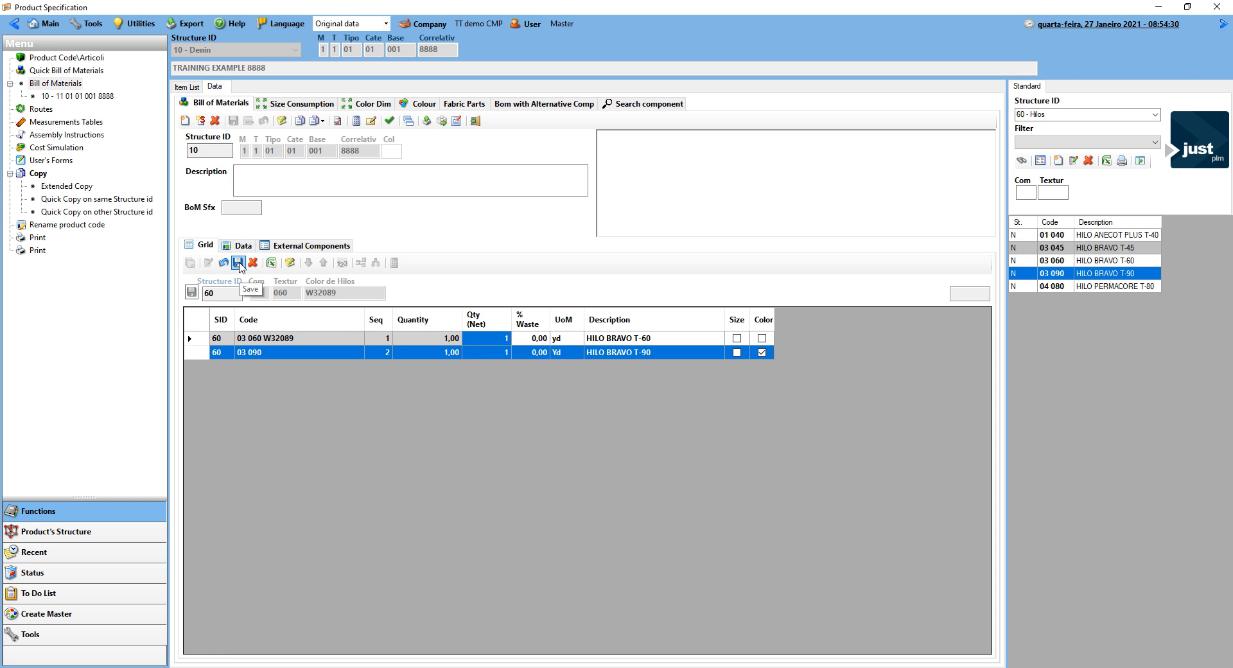
pyautogui.click(238, 263)
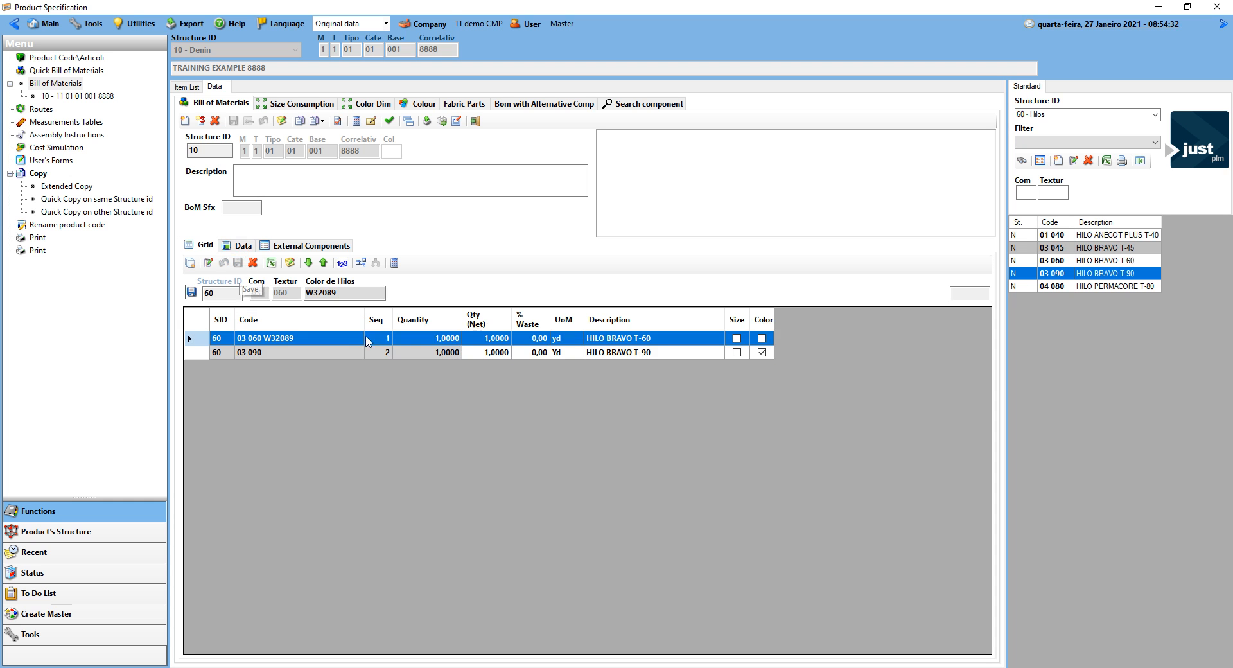
# - Append a colourway for the HILO BRAVO T-90 component and assign product colour 02 Blanco to it
pyautogui.click(429, 355)
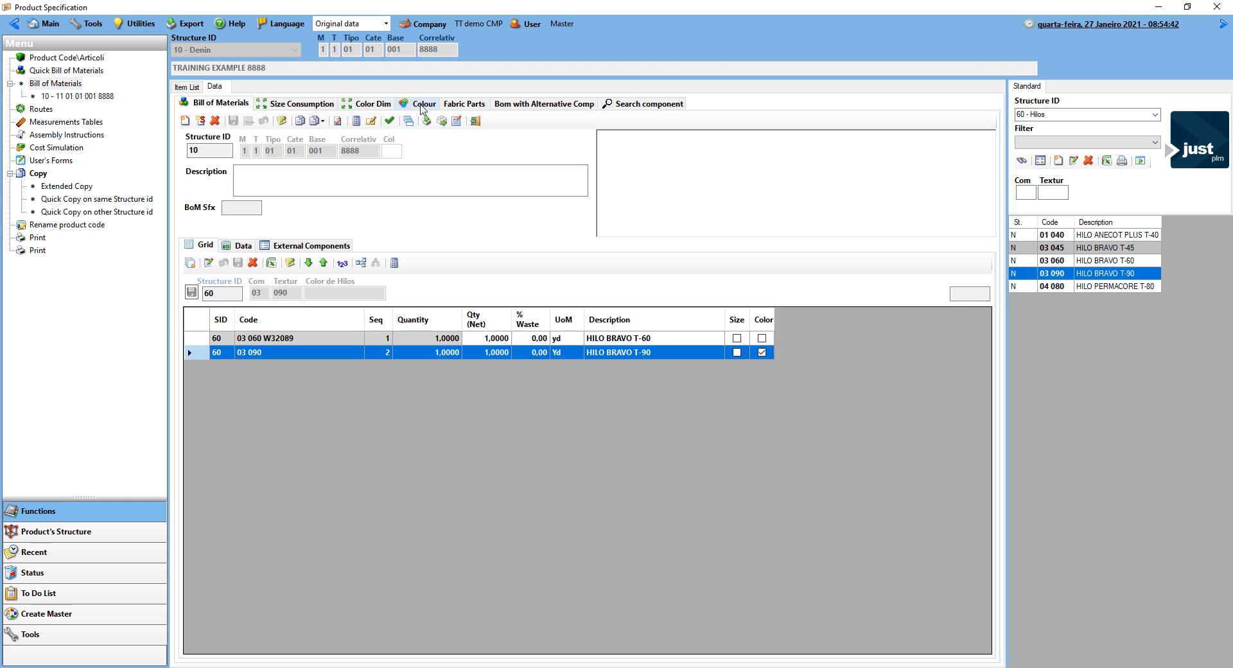
pyautogui.click(422, 106)
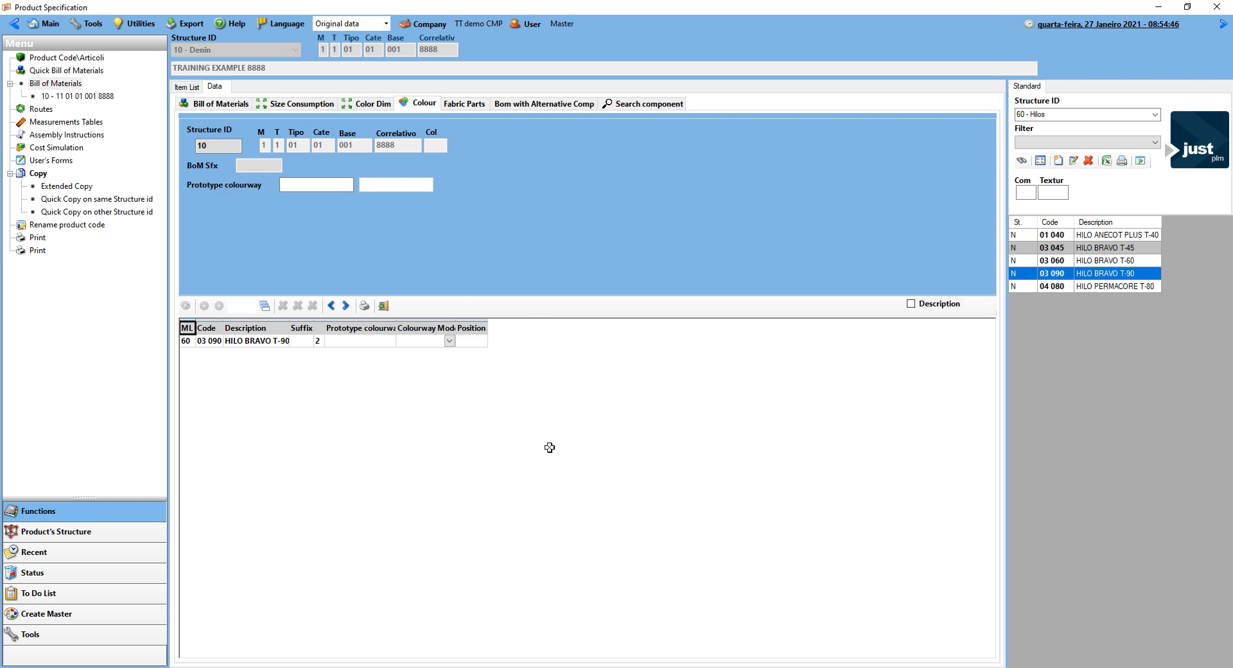
pyautogui.click(234, 343)
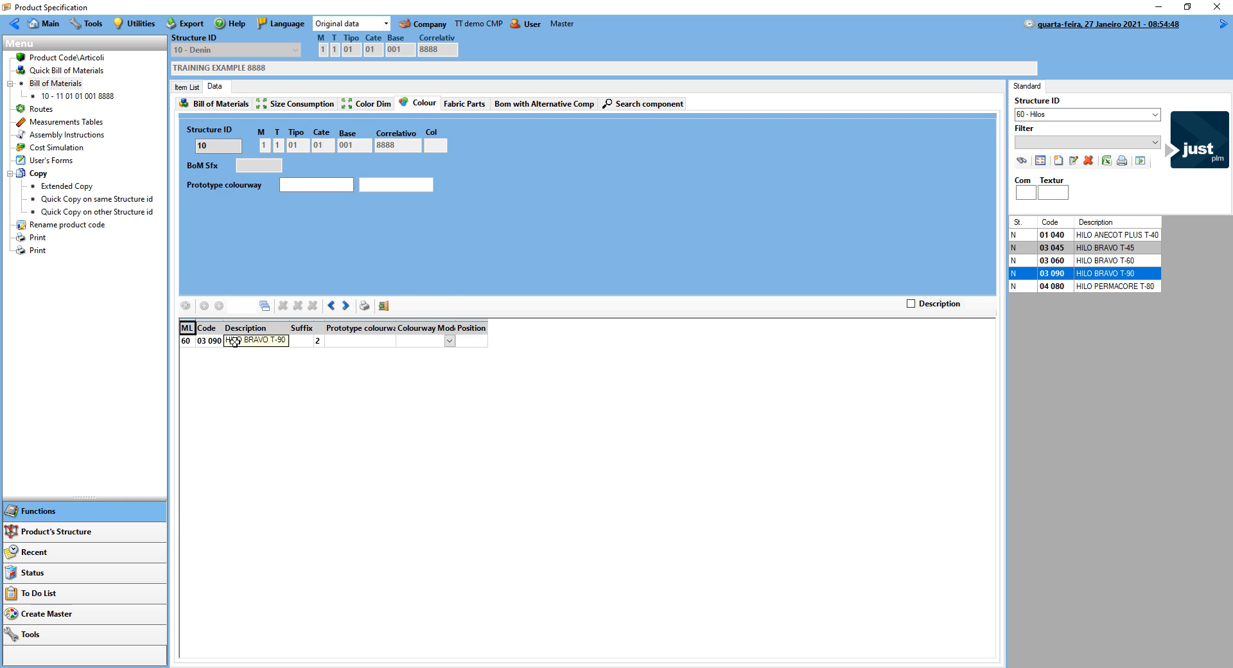
pyautogui.click(220, 307)
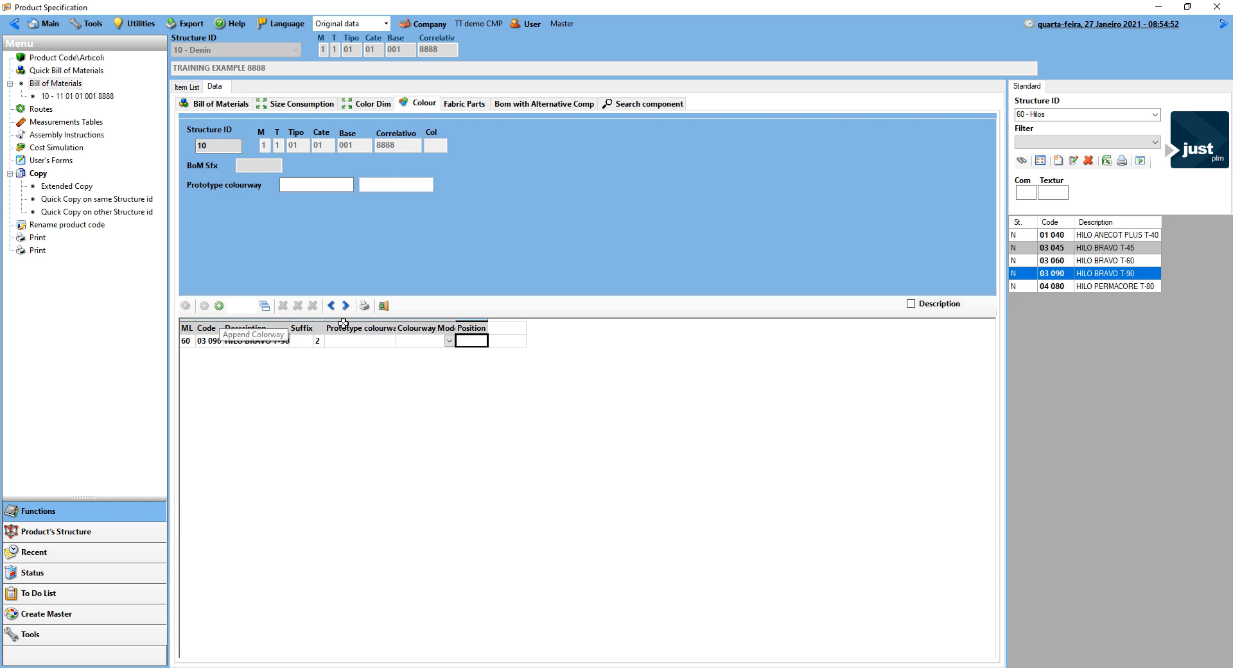
pyautogui.click(511, 327)
pyautogui.moveTo(579, 208); pyautogui.dragTo(743, 213)
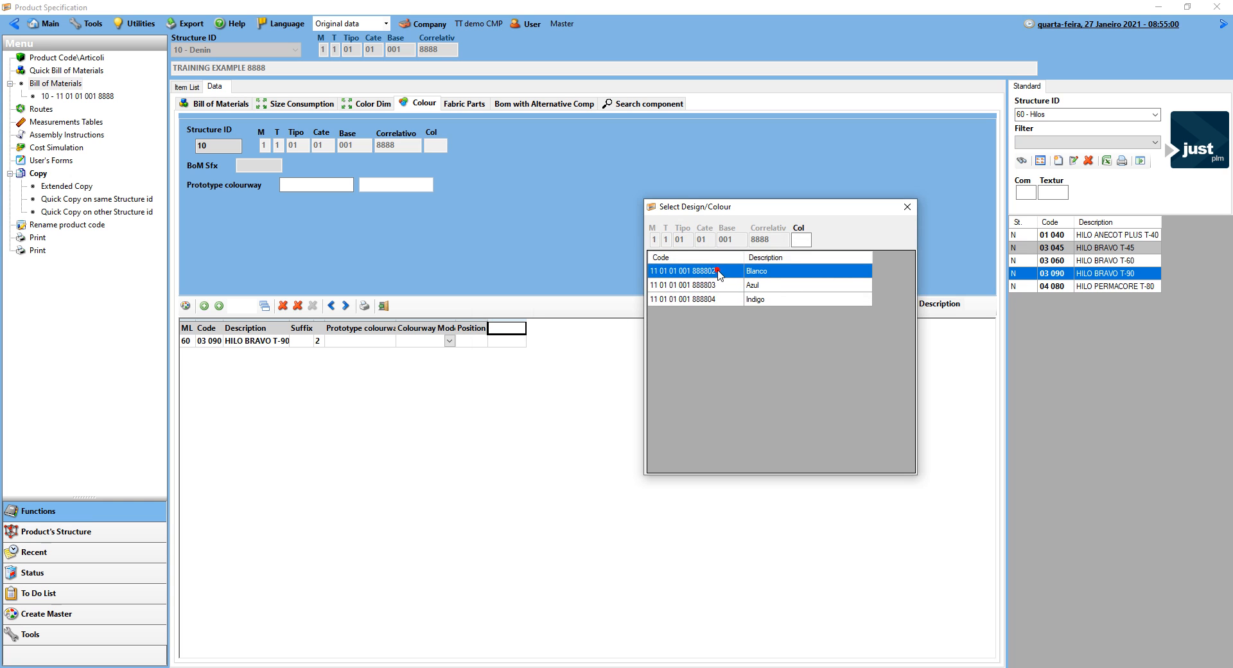
pyautogui.moveTo(699, 275); pyautogui.dragTo(502, 330)
# - Assign thread colour Navy 2025 (W32456) to HILO BRAVO T-90 for colourway 02
pyautogui.click(500, 343)
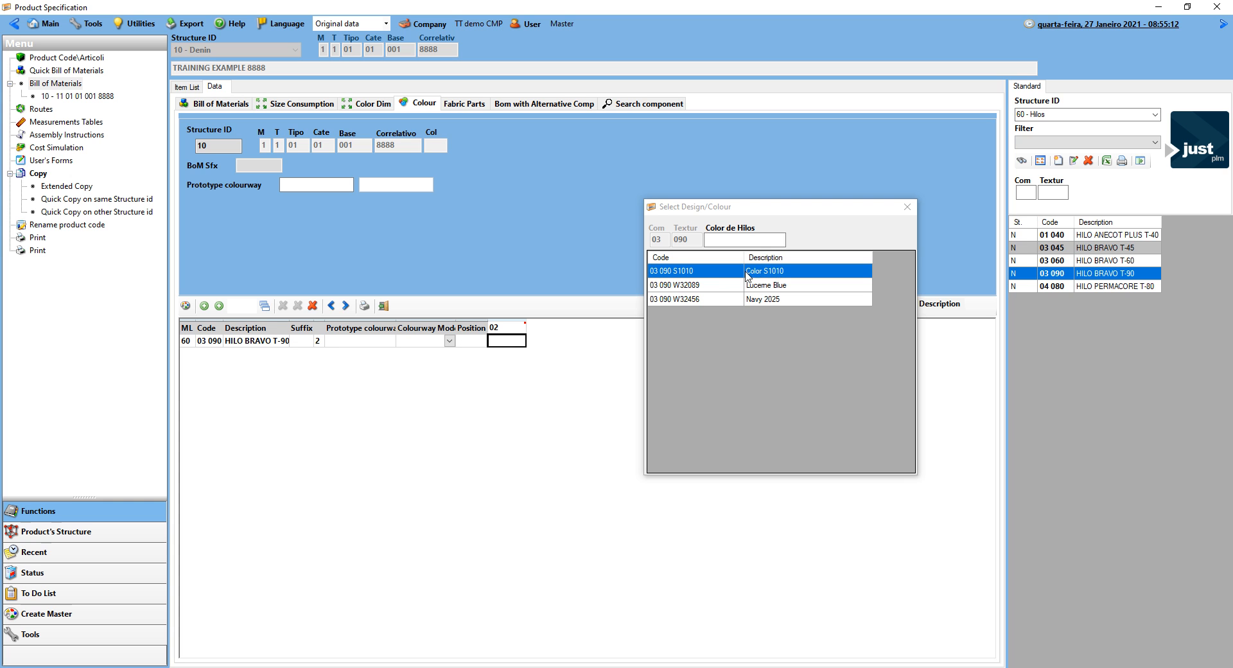
pyautogui.moveTo(678, 305); pyautogui.dragTo(505, 344)
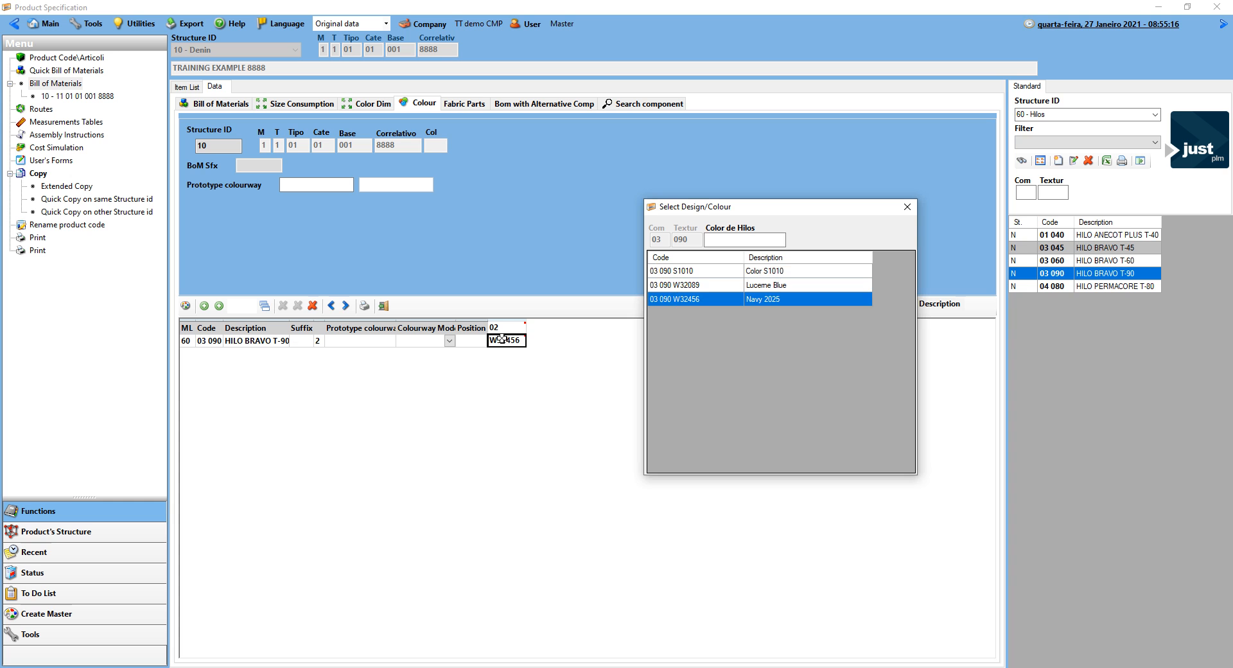
pyautogui.click(908, 207)
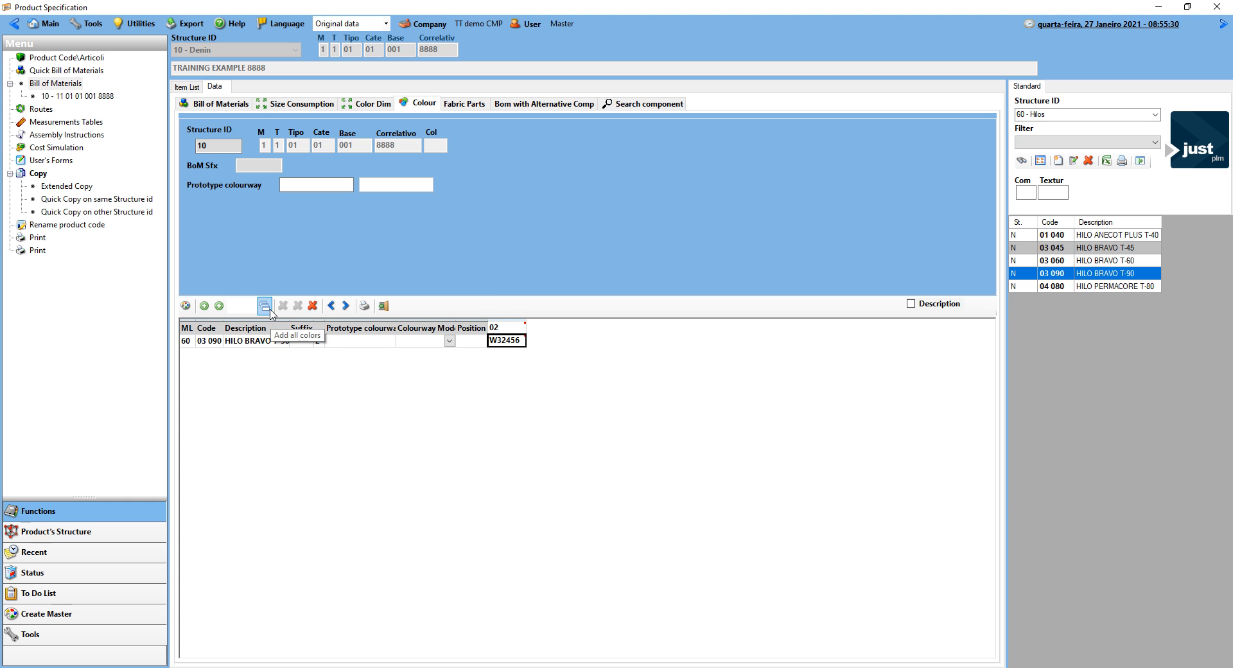
# - Append two more colourways and assign product colours 03 Azul and 04 Indigo to them
pyautogui.click(218, 306)
pyautogui.click(219, 307)
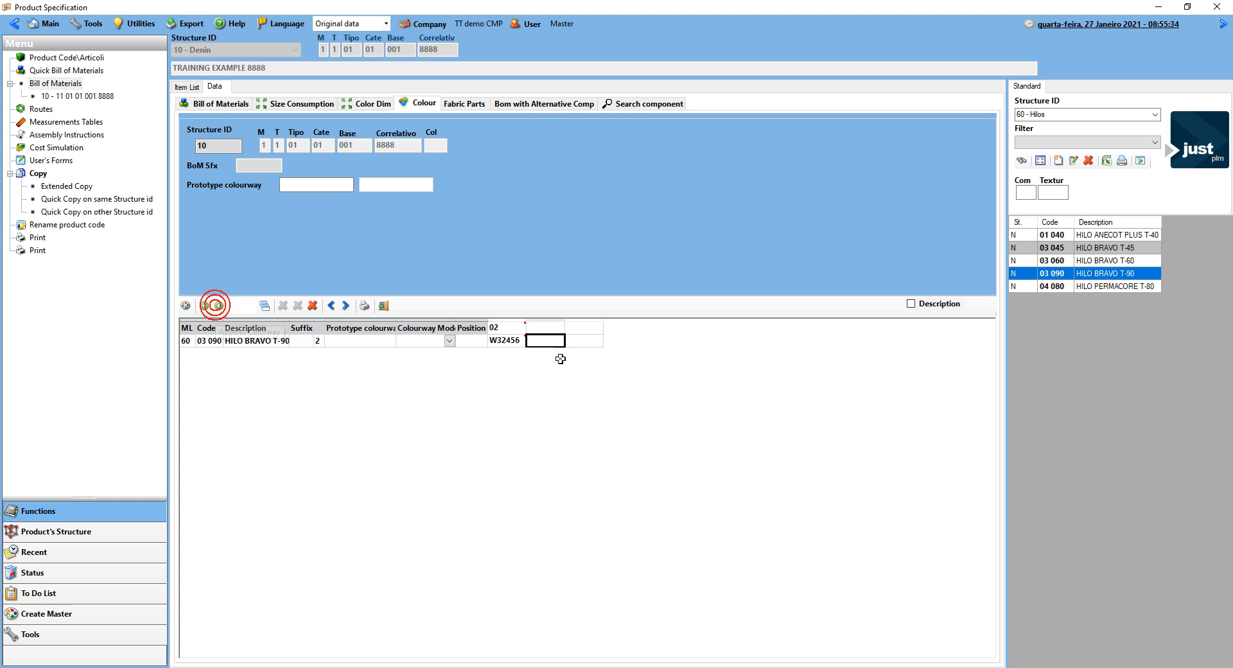
pyautogui.doubleClick(554, 328)
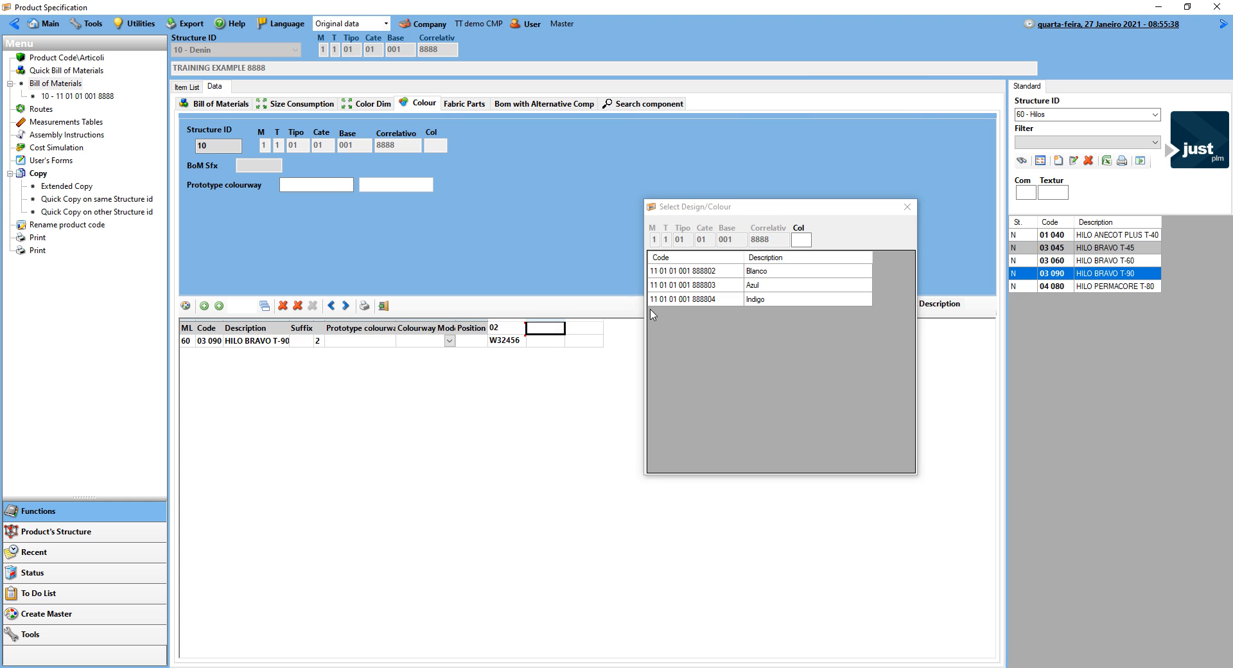
pyautogui.moveTo(802, 212); pyautogui.dragTo(372, 216)
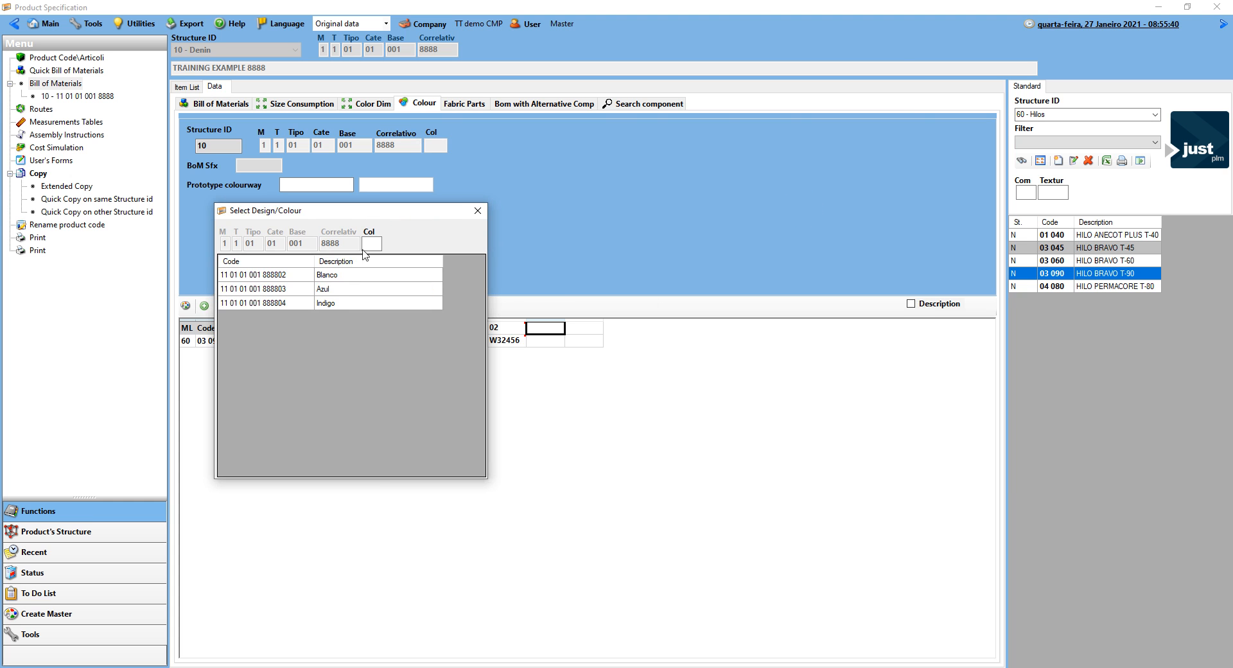
pyautogui.click(328, 289)
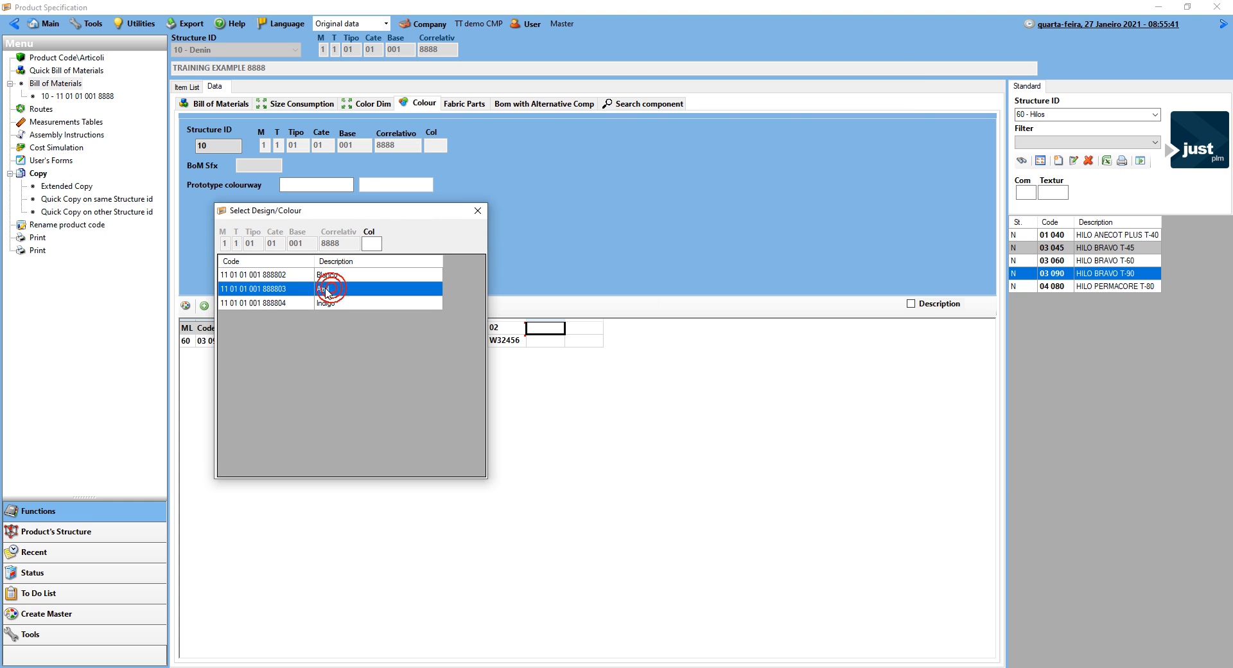
pyautogui.click(540, 325)
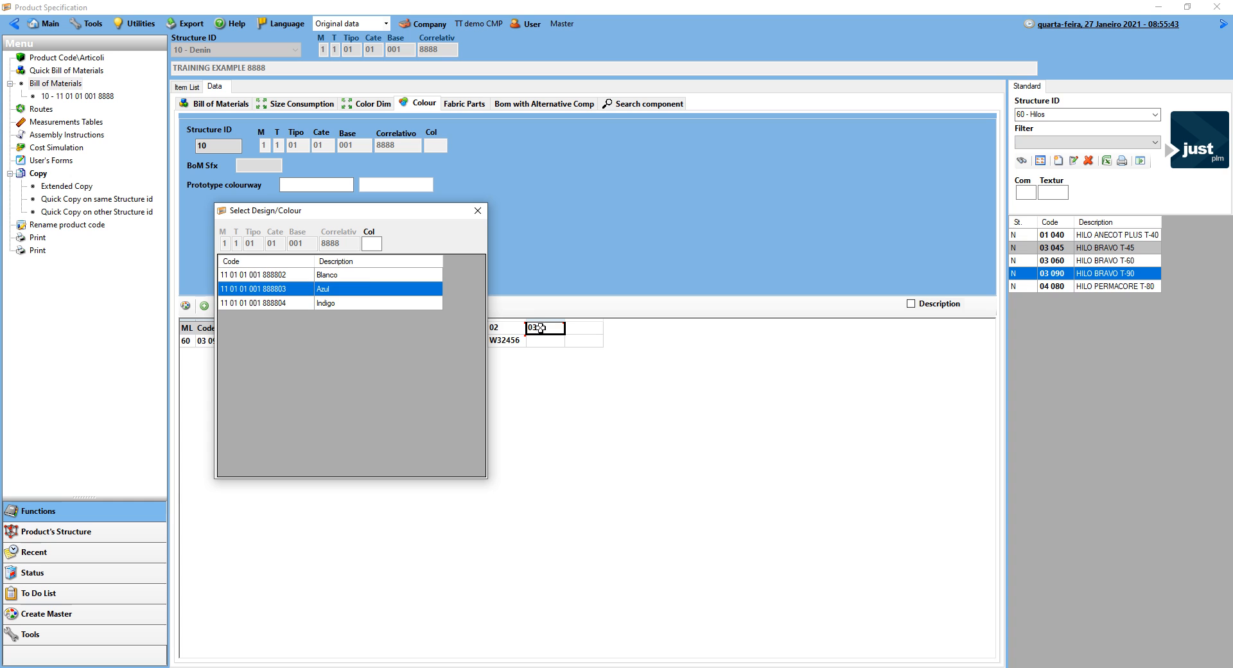
pyautogui.click(328, 302)
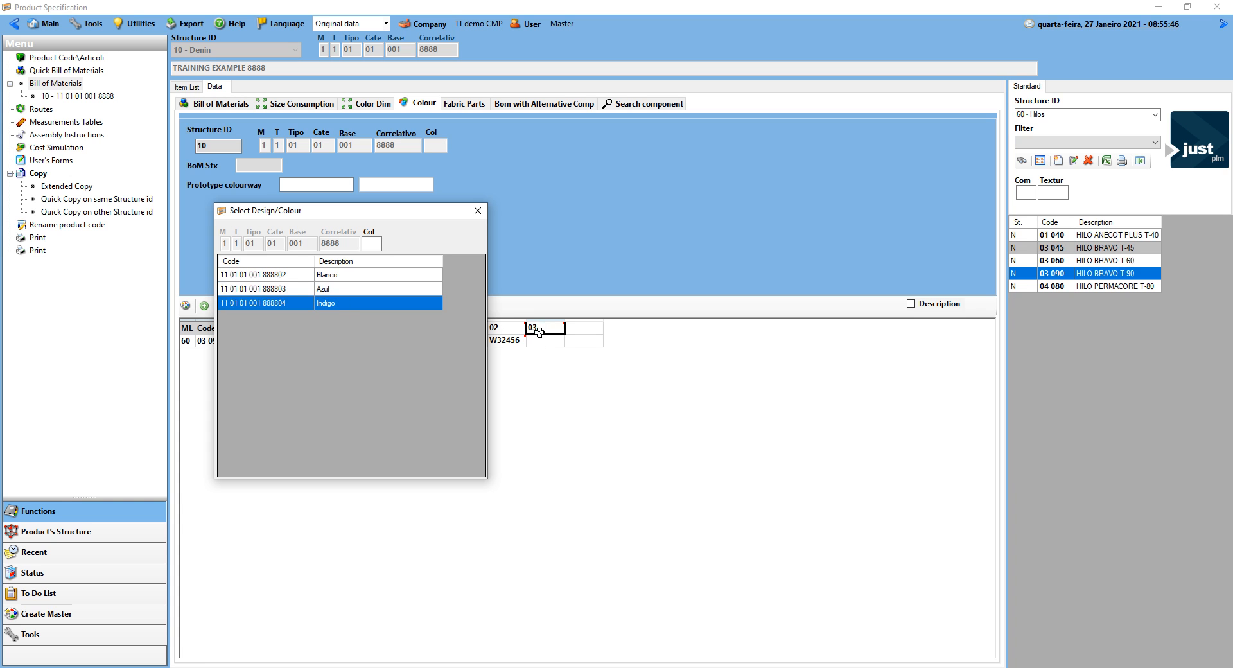
pyautogui.click(583, 328)
# - Assign HILO BRAVO T-90 thread colour S1010 to colourway 03 and Navy 2025 (W32456) to colourway 04
pyautogui.click(543, 342)
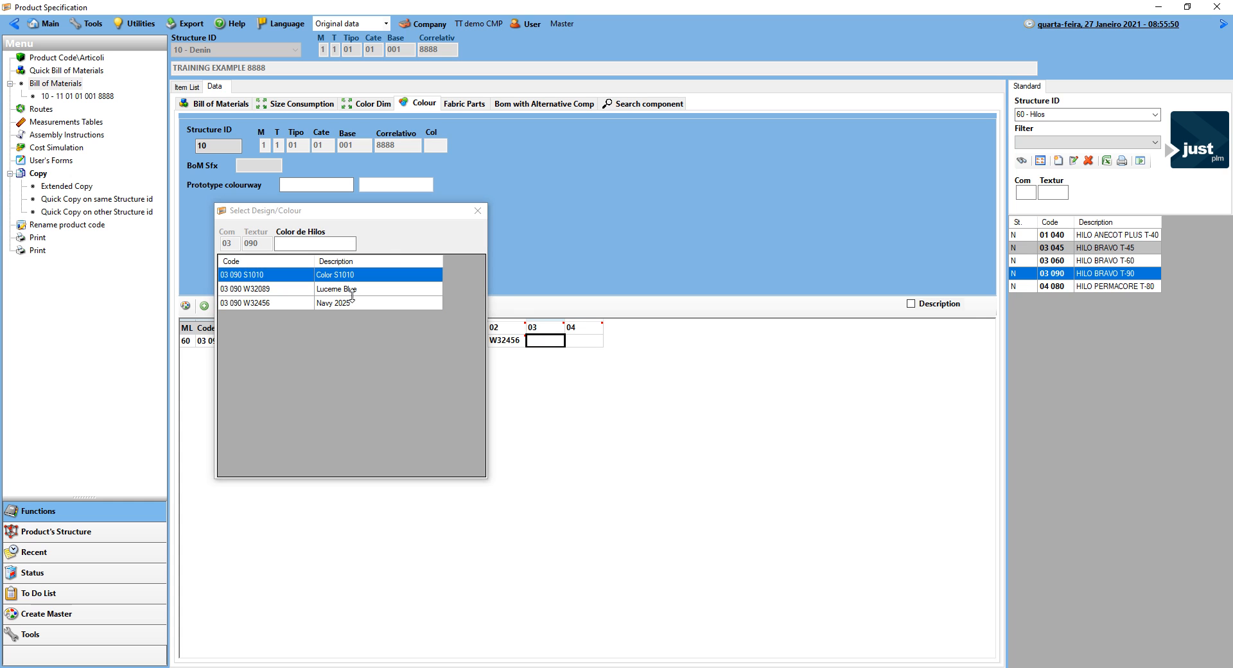
pyautogui.doubleClick(339, 280)
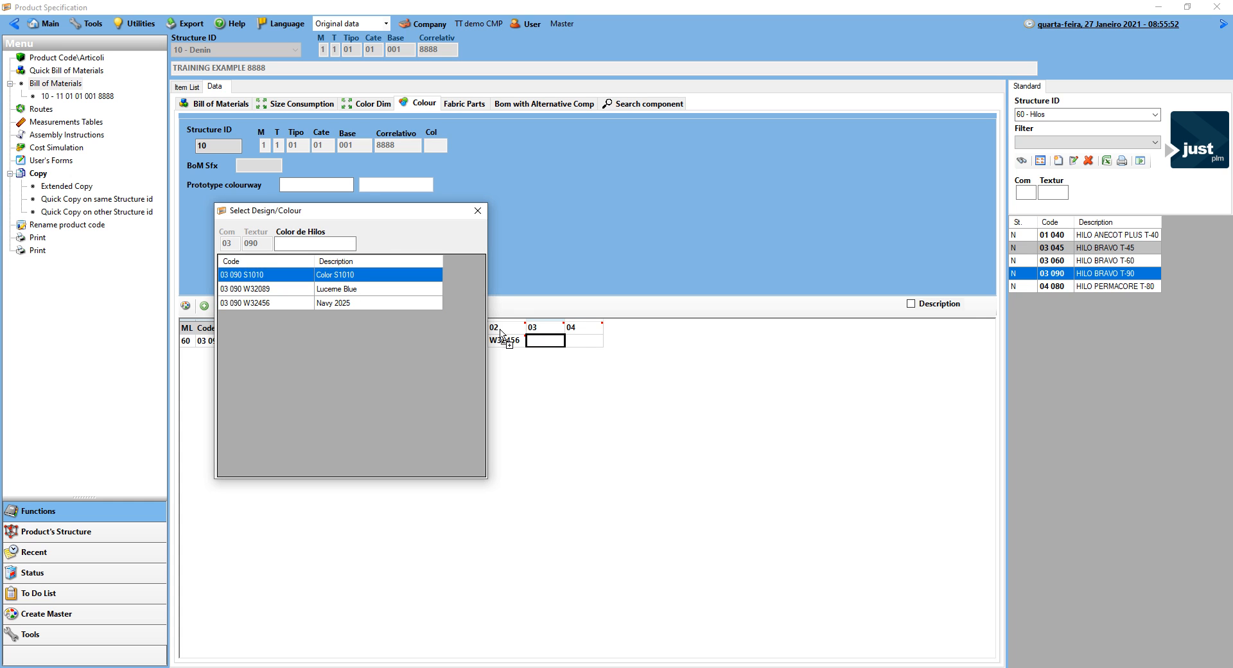
pyautogui.click(579, 340)
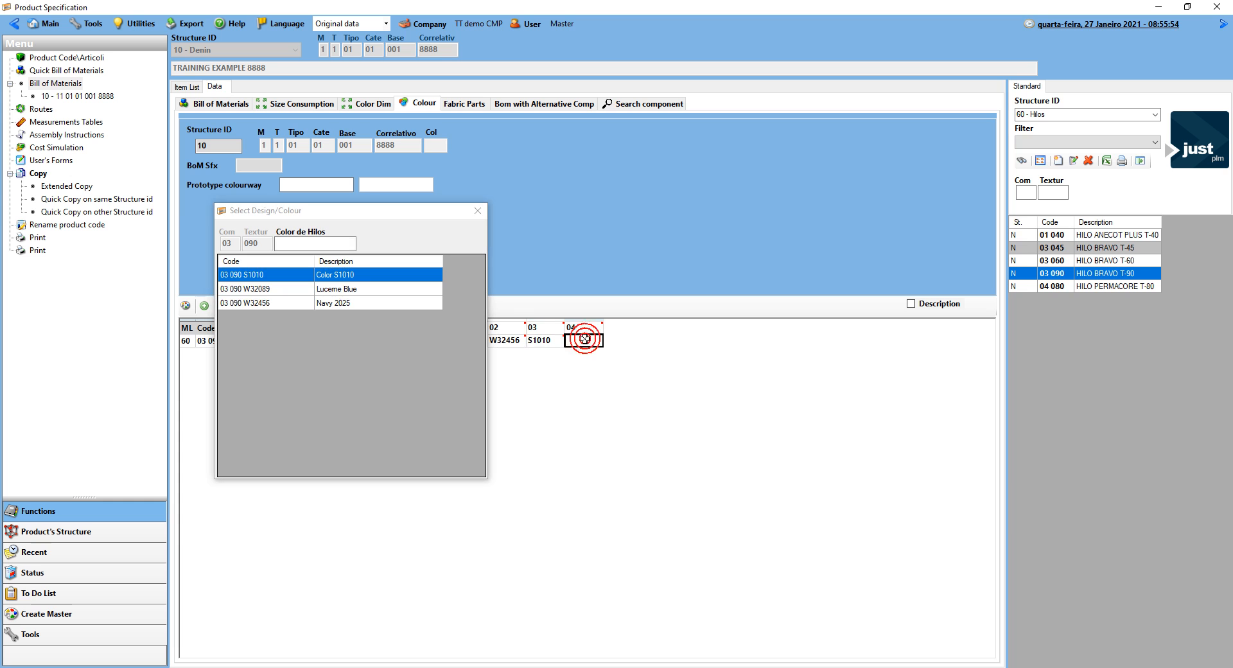
pyautogui.moveTo(332, 307); pyautogui.dragTo(586, 341)
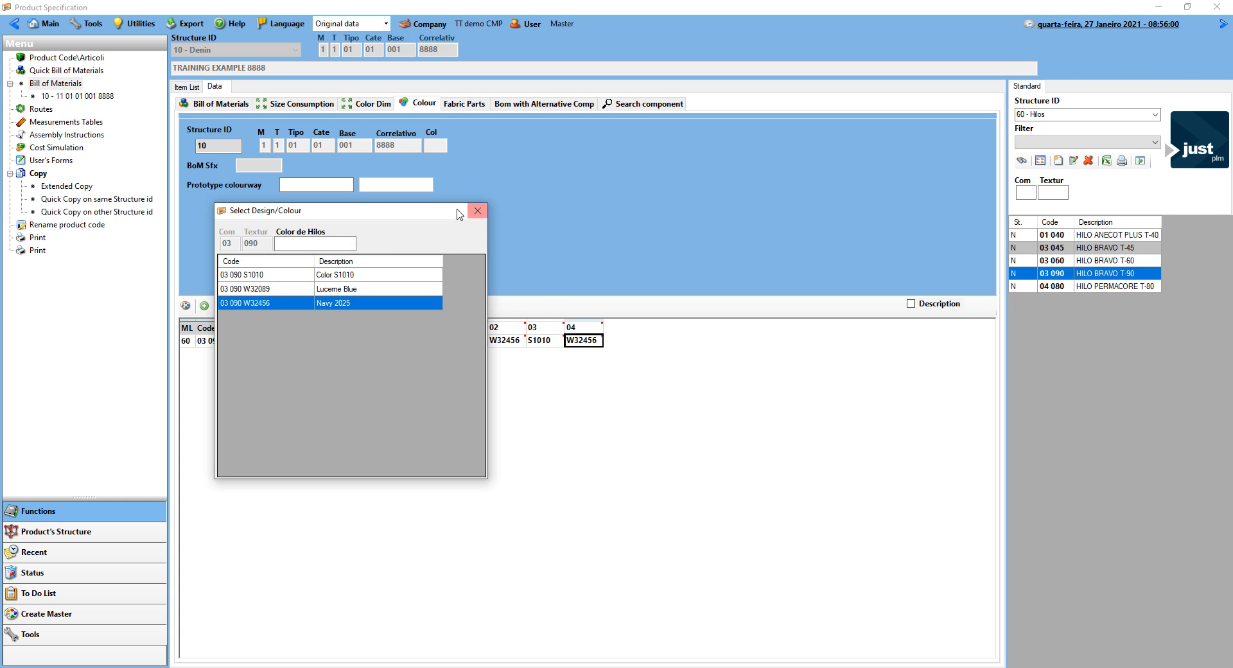
pyautogui.click(477, 211)
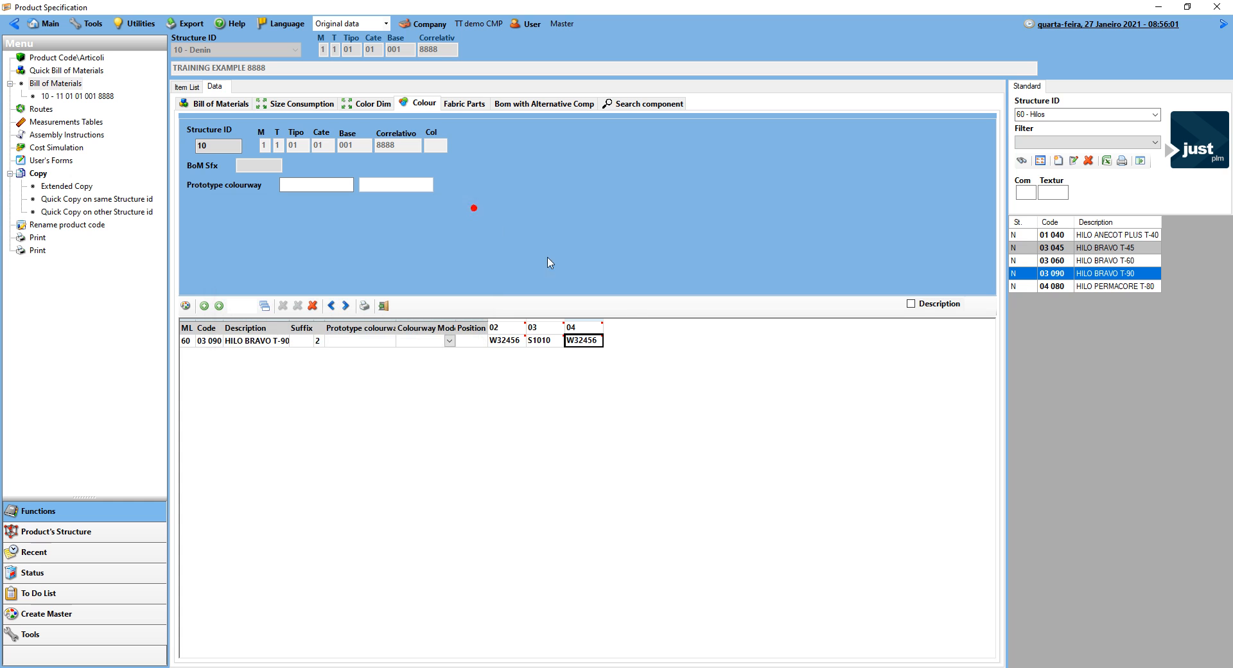
# - Show the colour descriptions in the colourway grid to review the thread assignments, and return to the product list
pyautogui.click(922, 307)
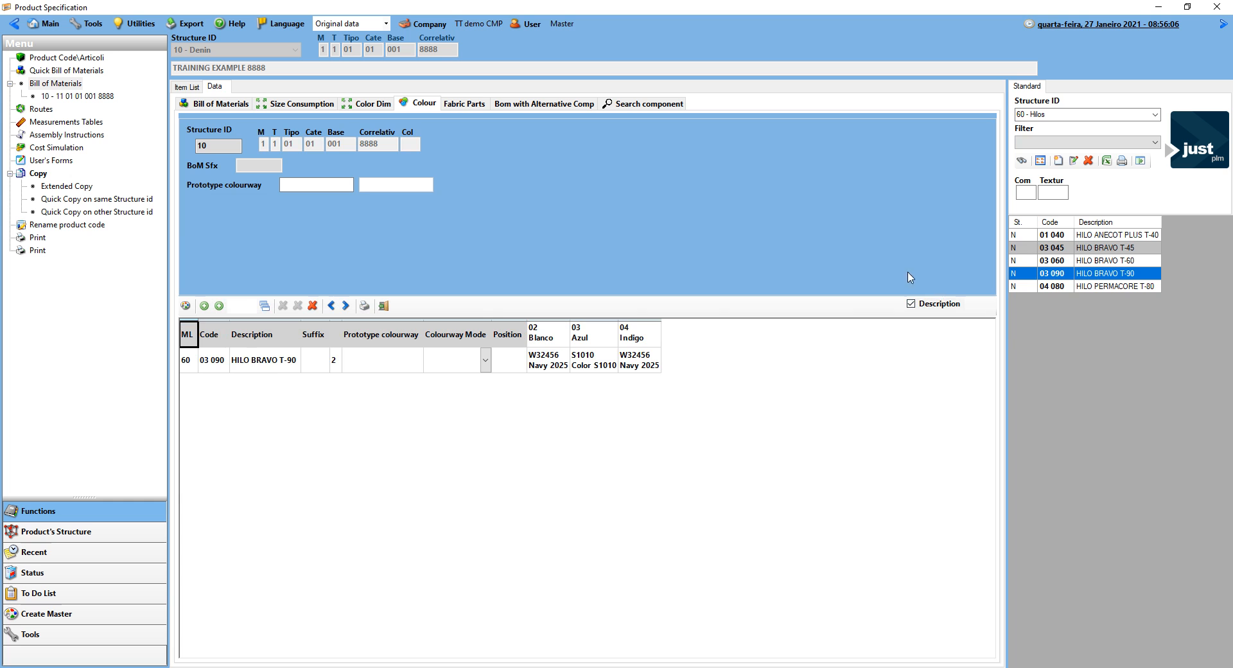
pyautogui.click(1223, 24)
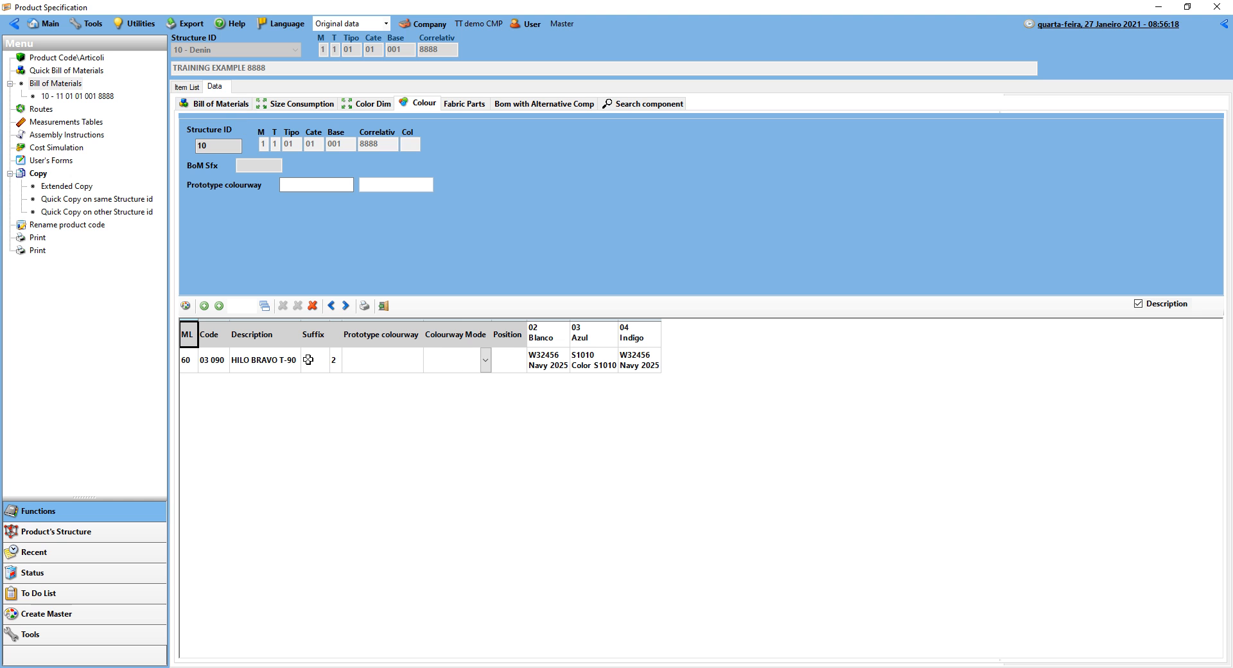
pyautogui.click(237, 363)
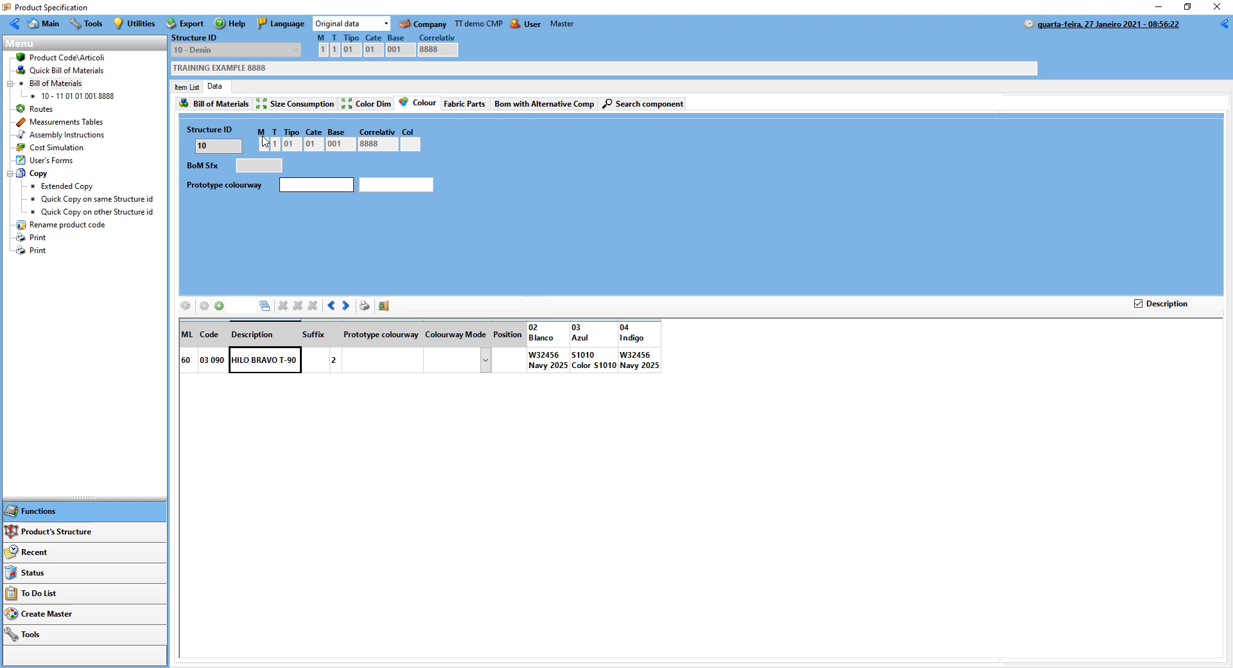
pyautogui.click(189, 88)
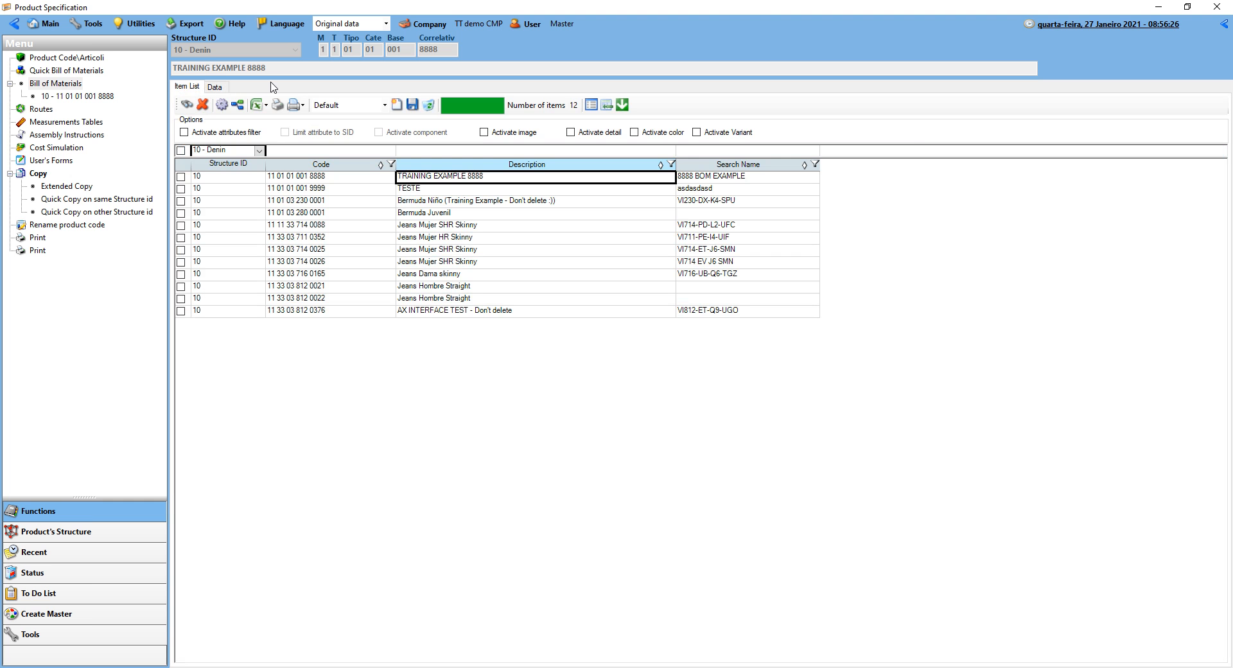